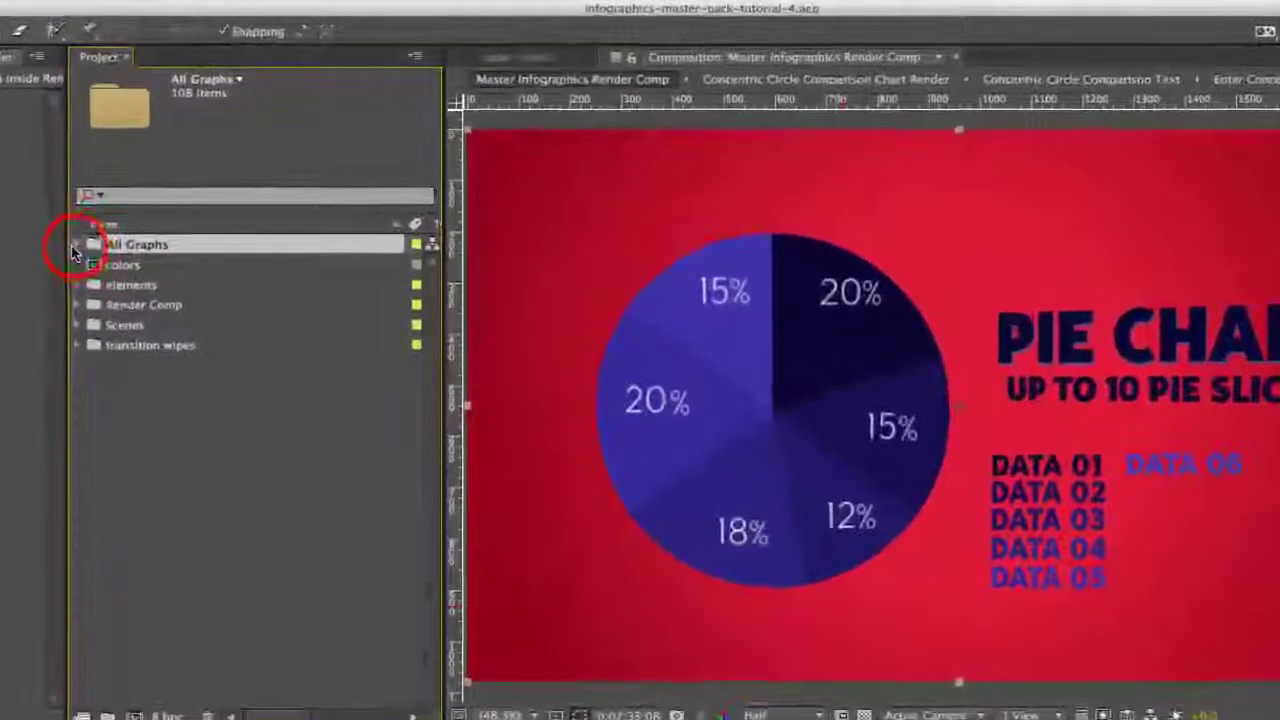
Open the Pie Chart with Data Inside Render composition from its folder within All Graphs
{"action": "left_click", "coordinate": [74, 246]}
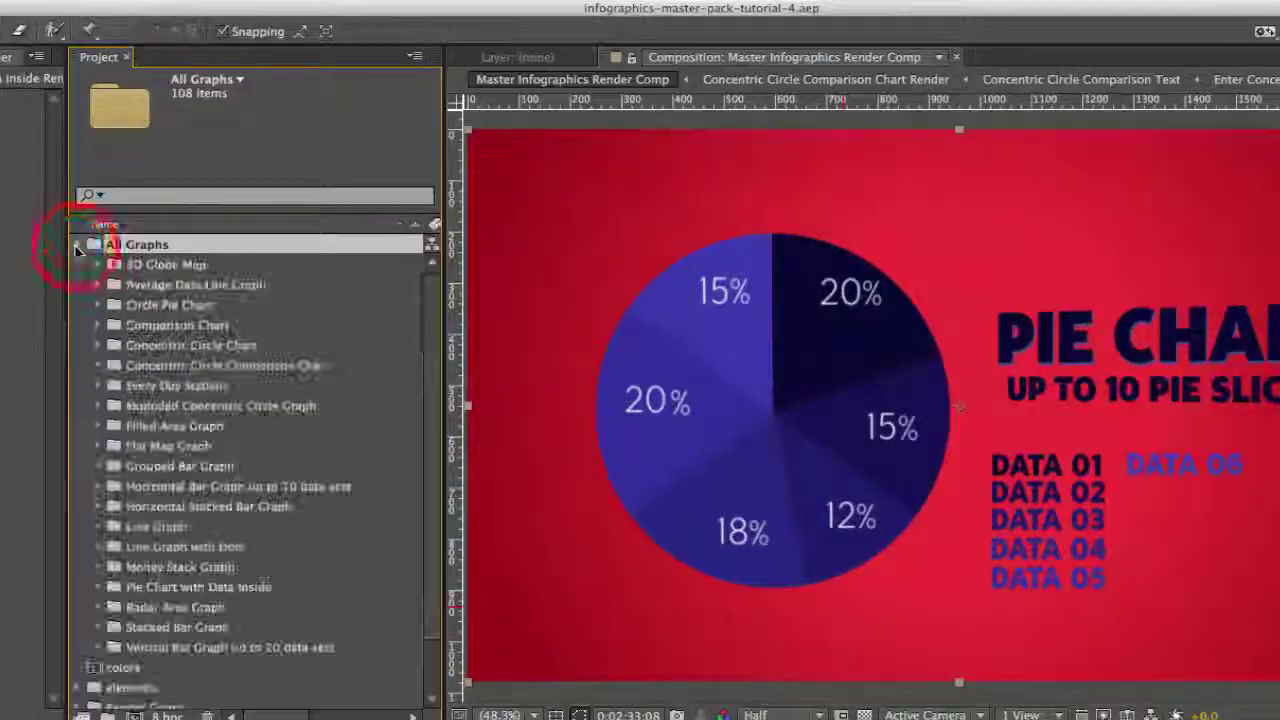
{"action": "left_click", "coordinate": [245, 590]}
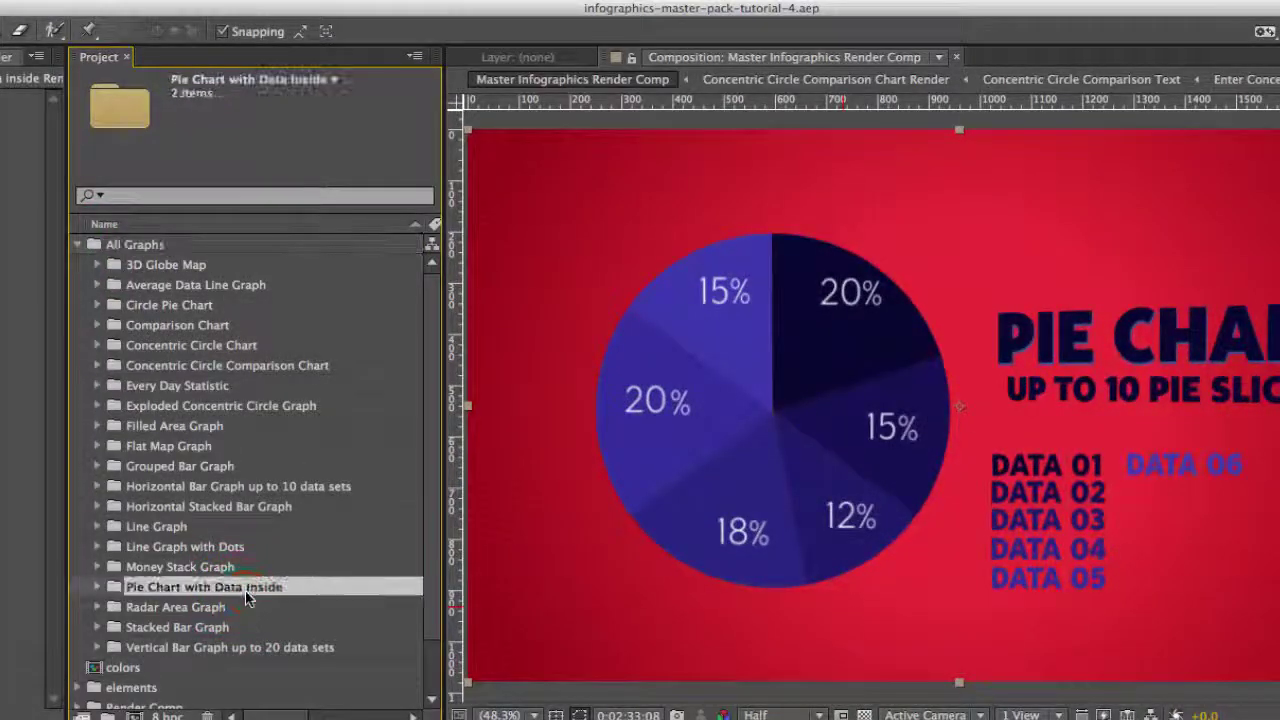
{"action": "left_click", "coordinate": [96, 588]}
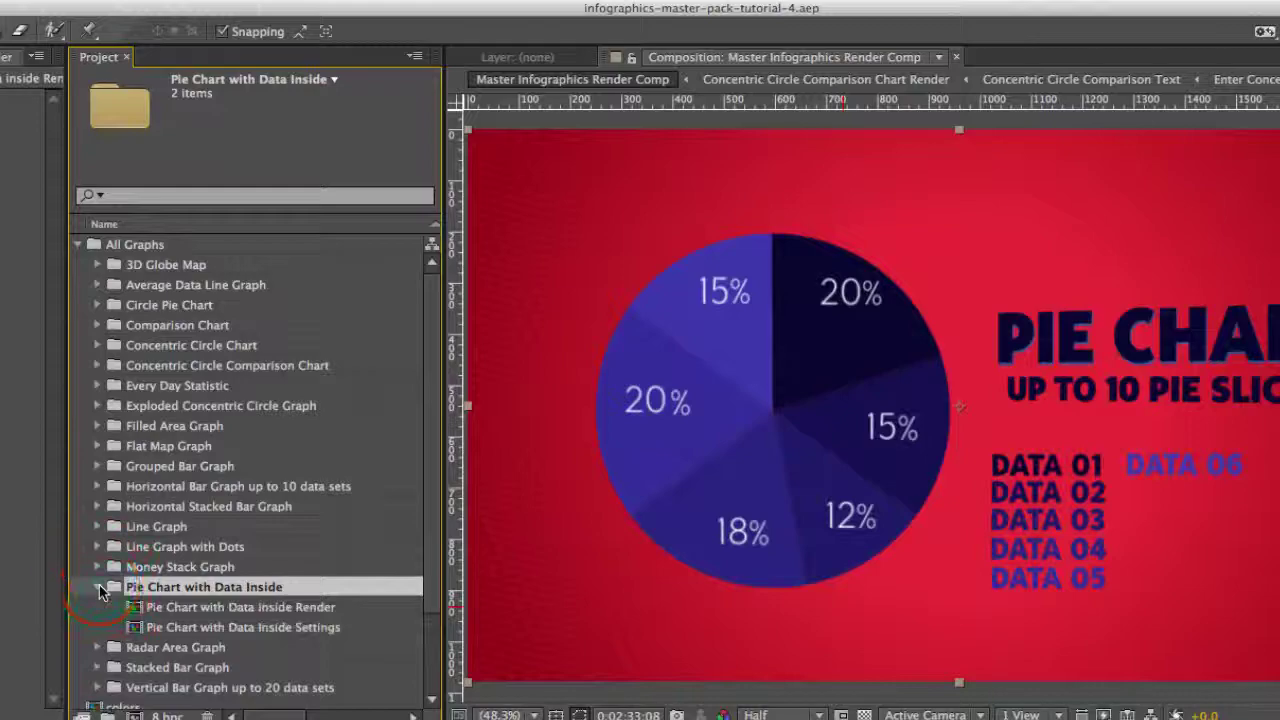
{"action": "double_click", "coordinate": [265, 608]}
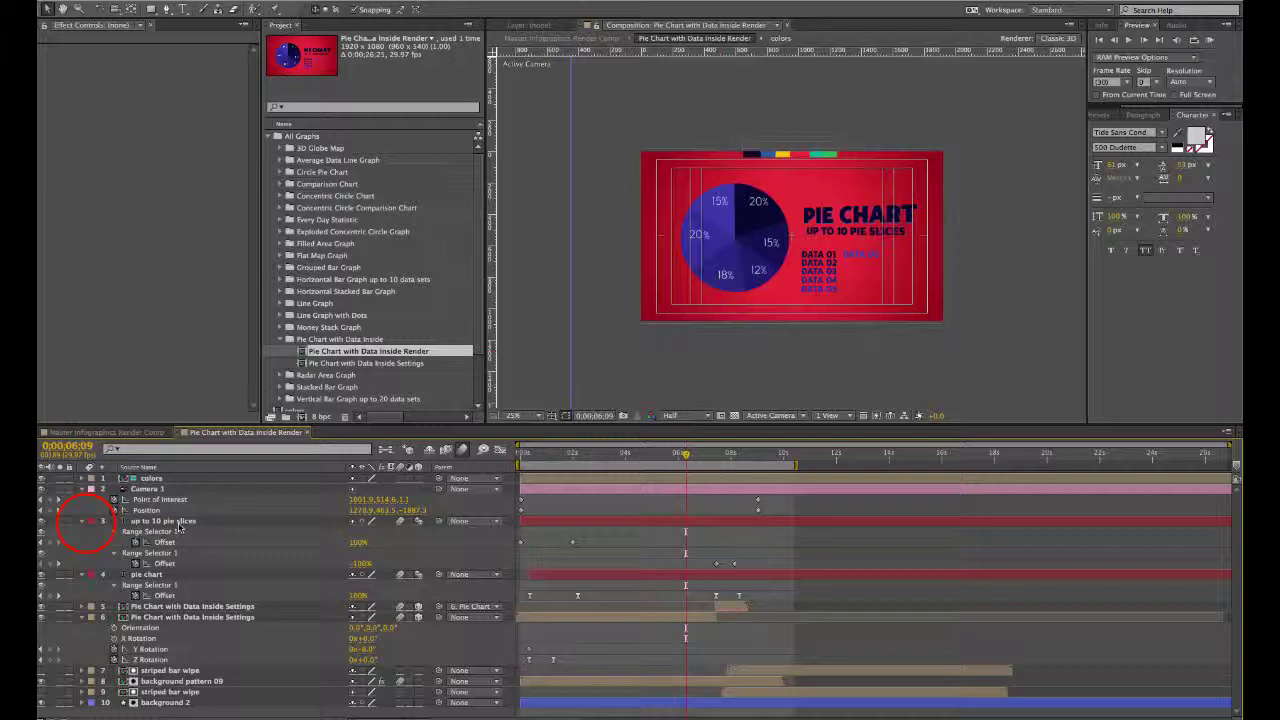
Collapse the layers below Camera 1 and scrub through the camera's animation, stopping at 0;00;06;00
{"action": "left_click", "coordinate": [158, 488]}
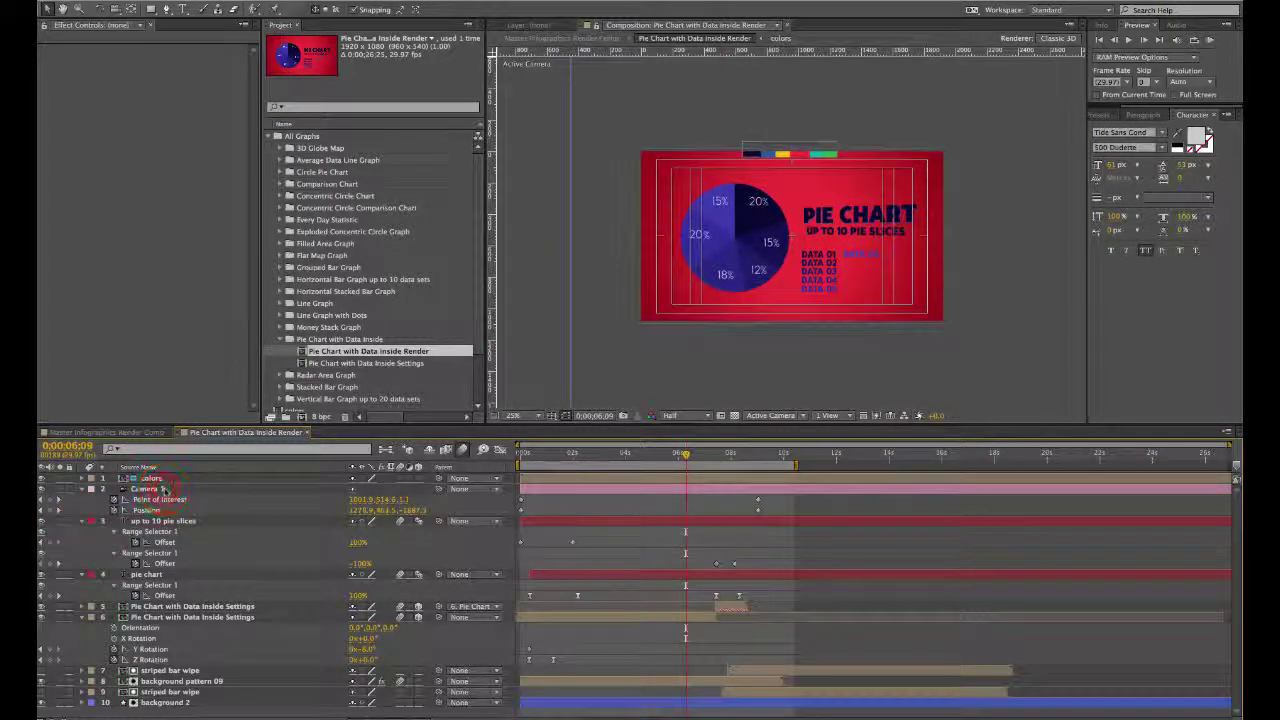
{"action": "left_click", "coordinate": [160, 488]}
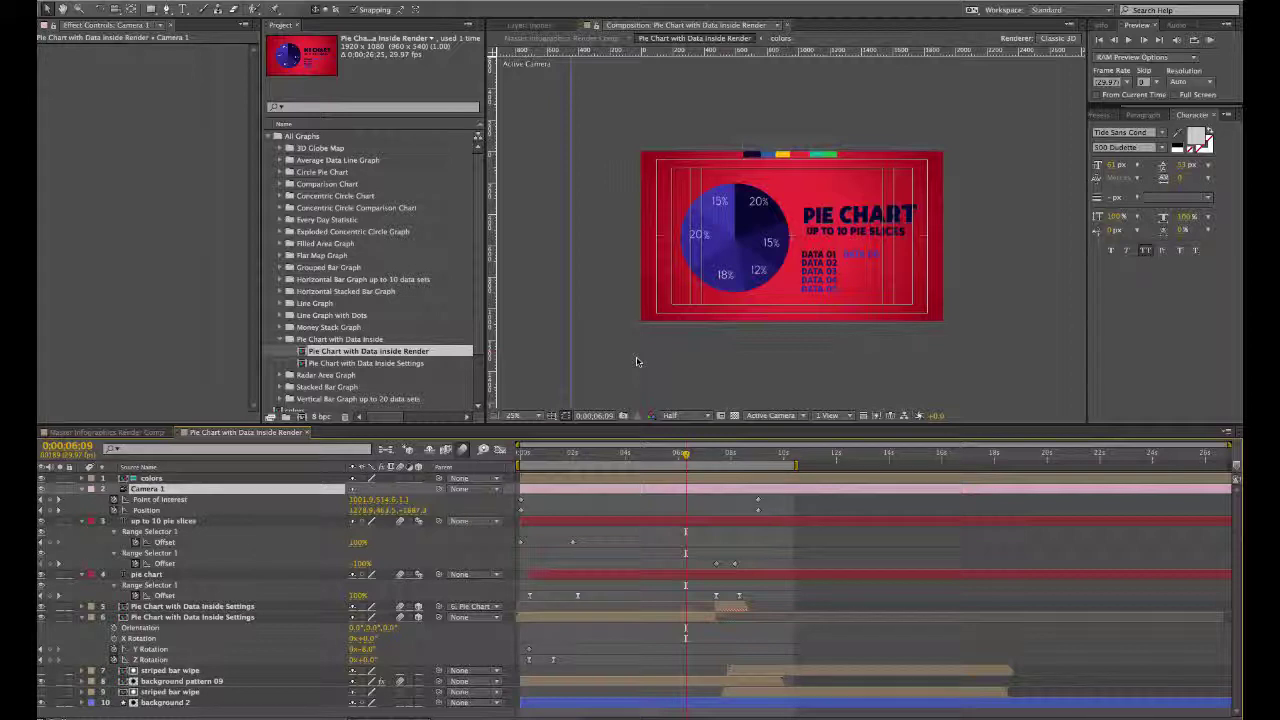
{"action": "left_click", "coordinate": [82, 523]}
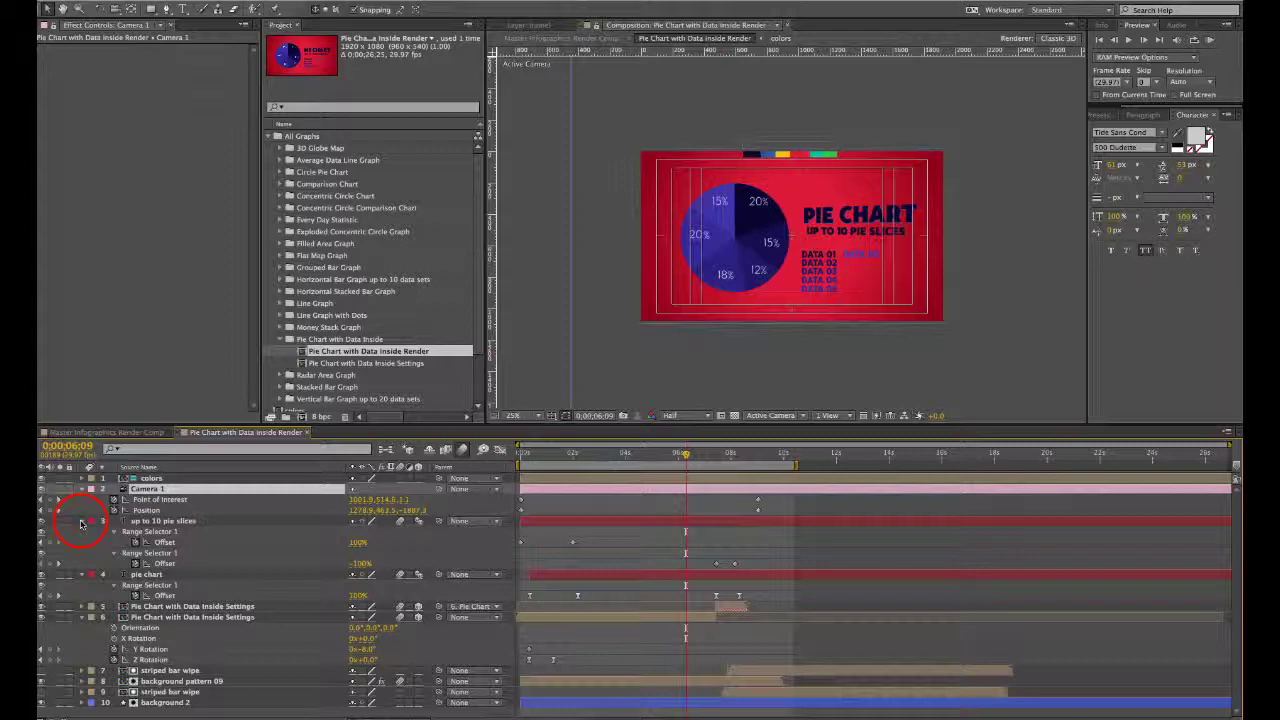
{"action": "left_click", "coordinate": [149, 489]}
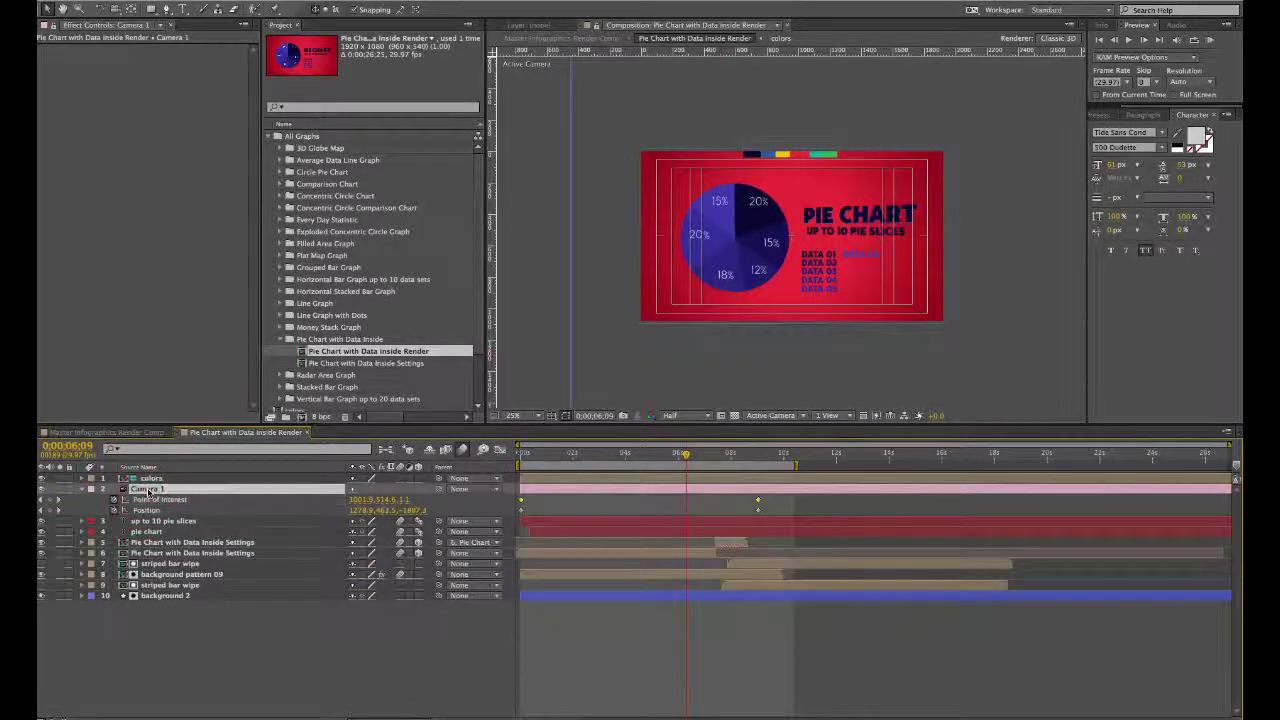
{"action": "left_click_drag", "start_coordinate": [633, 455], "coordinate": [678, 457]}
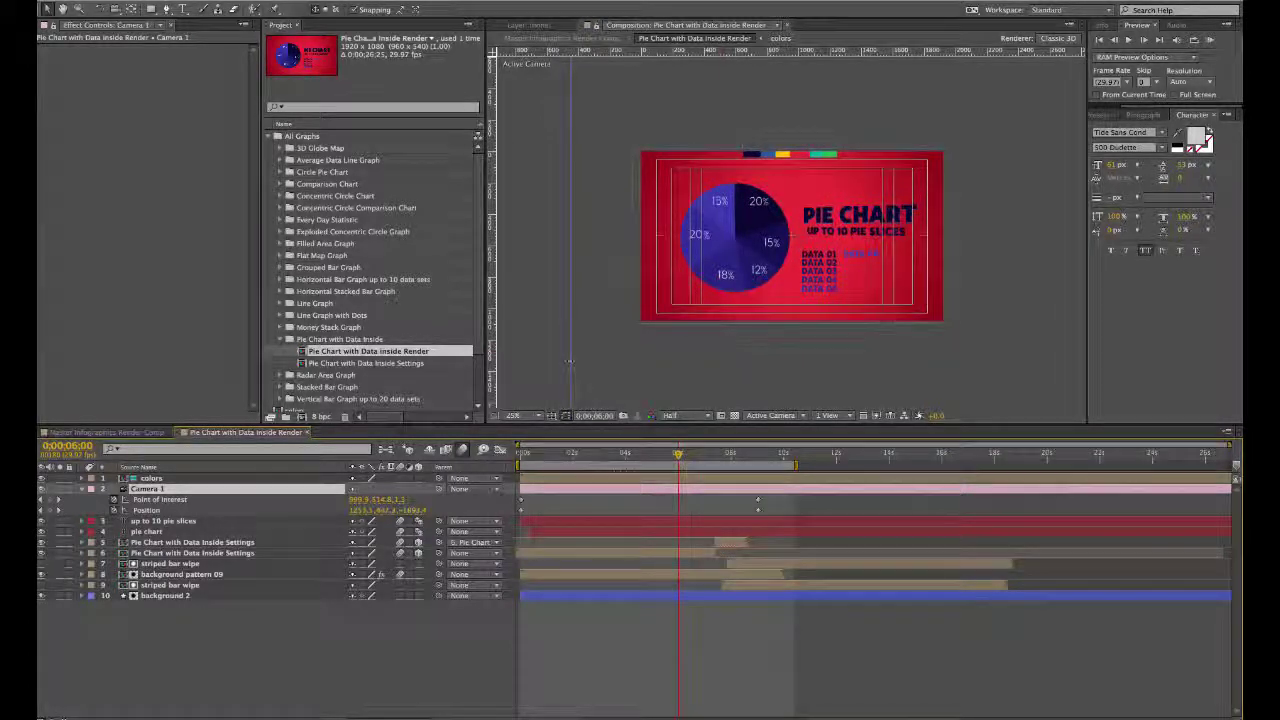
Replace the pie chart heading layer's text with "your text"
{"action": "left_click", "coordinate": [147, 531]}
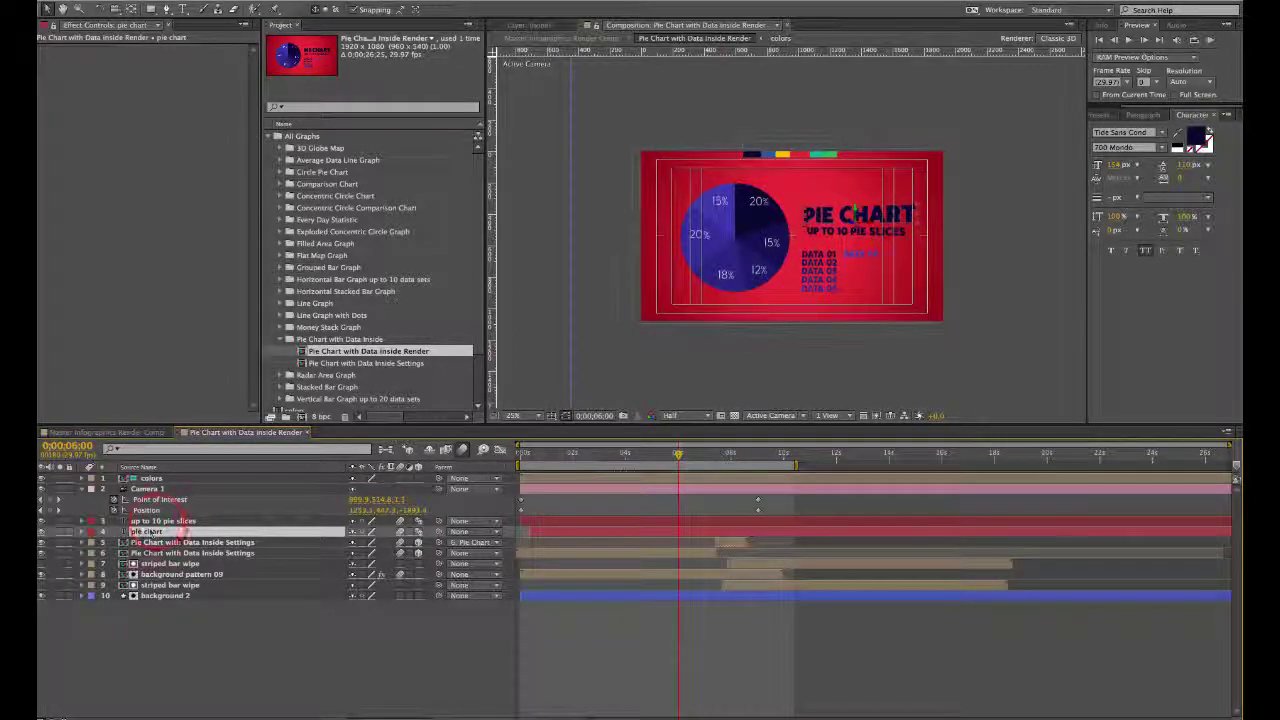
{"action": "double_click", "coordinate": [158, 529]}
{"action": "left_click", "coordinate": [163, 521]}
{"action": "left_click", "coordinate": [154, 532]}
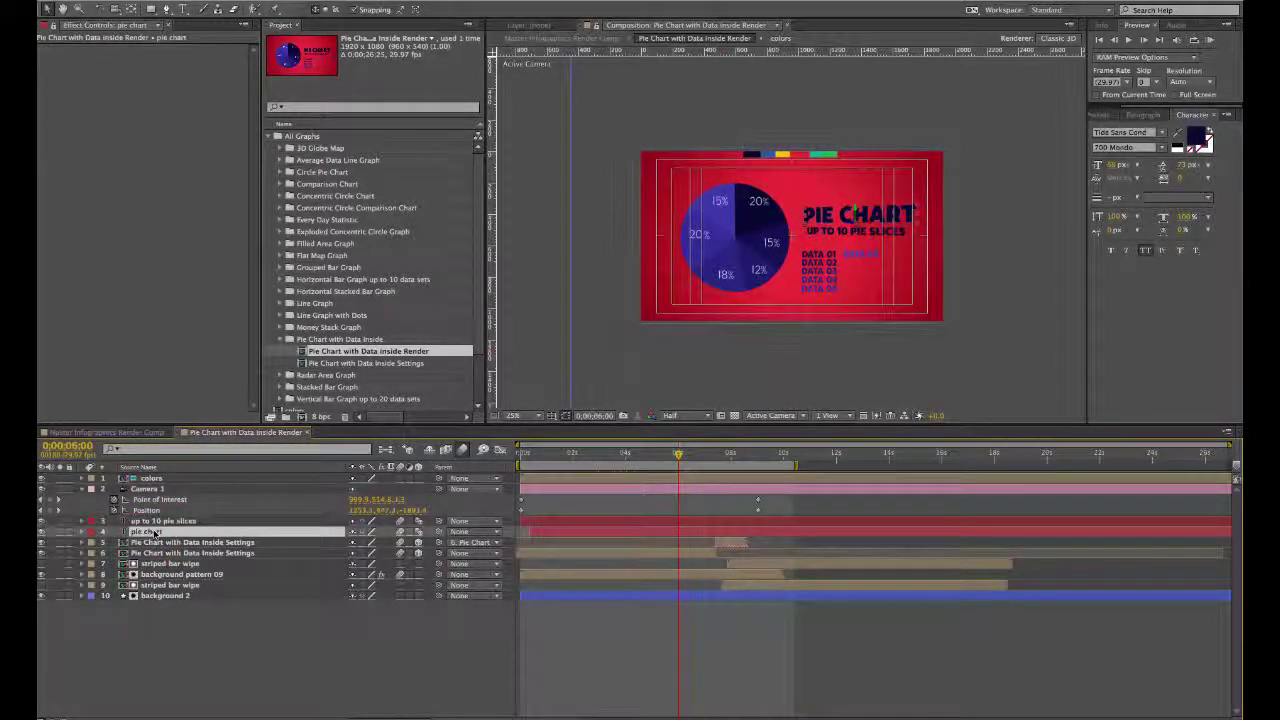
{"action": "double_click", "coordinate": [154, 532]}
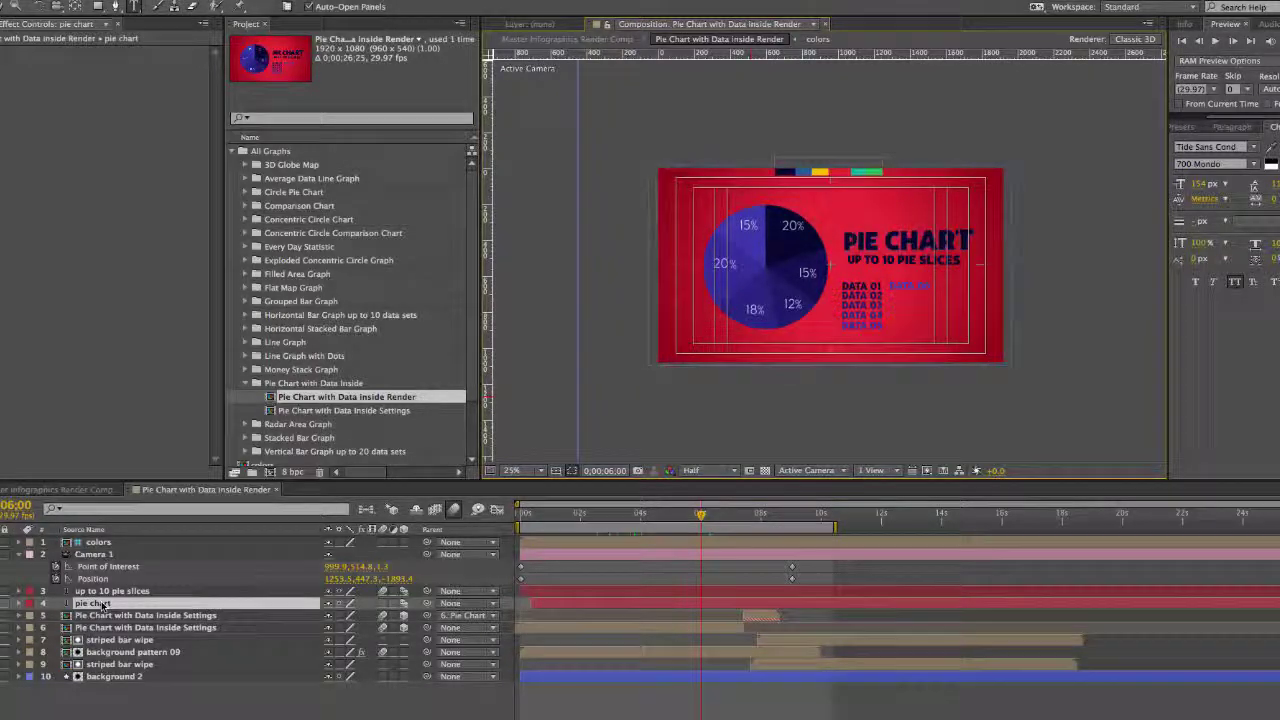
{"action": "key", "text": "Return"}
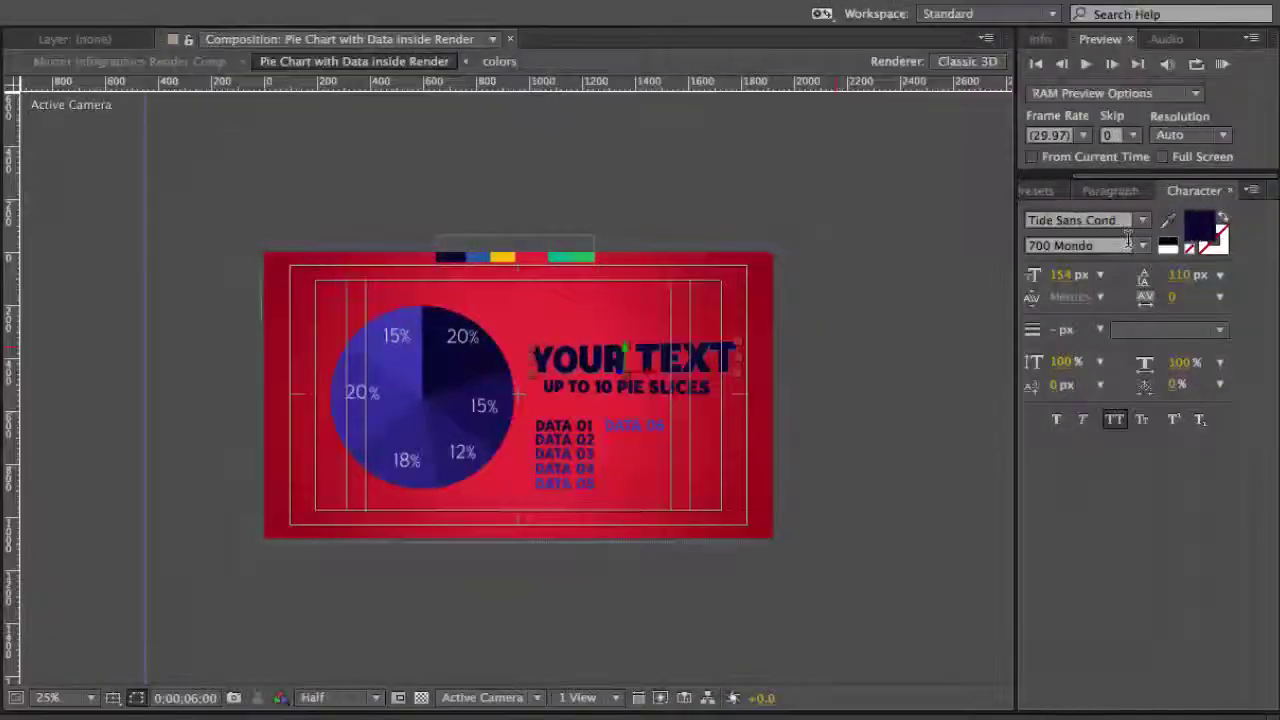
Set the heading's font size to 136 px, keeping all caps on
{"action": "left_click", "coordinate": [1055, 274]}
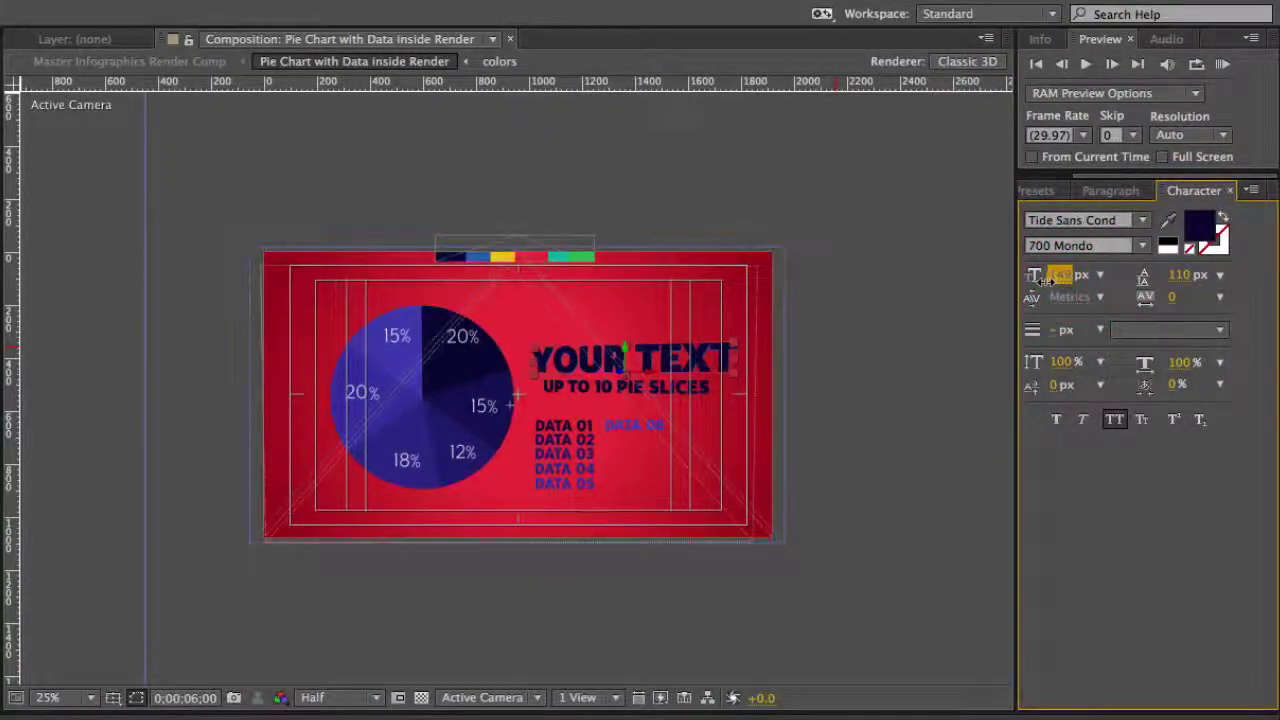
{"action": "left_click_drag", "start_coordinate": [1045, 281], "coordinate": [1032, 281]}
{"action": "left_click", "coordinate": [1204, 198]}
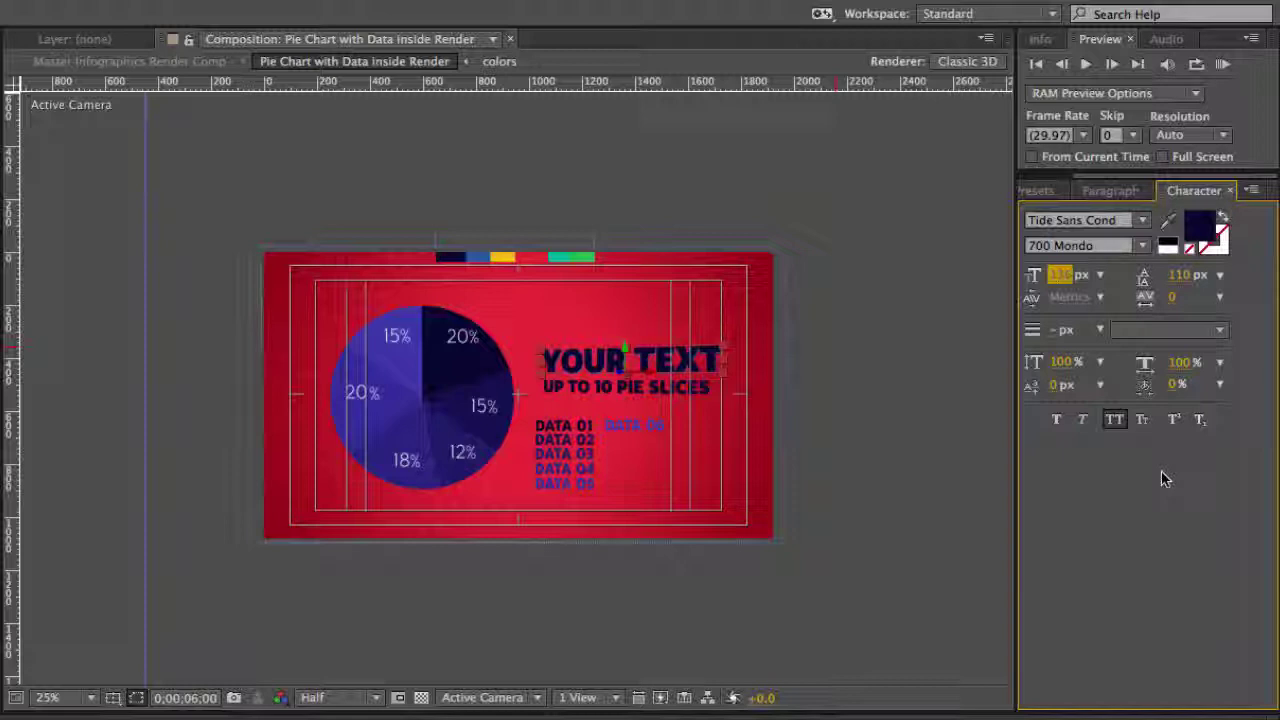
{"action": "left_click", "coordinate": [1113, 421]}
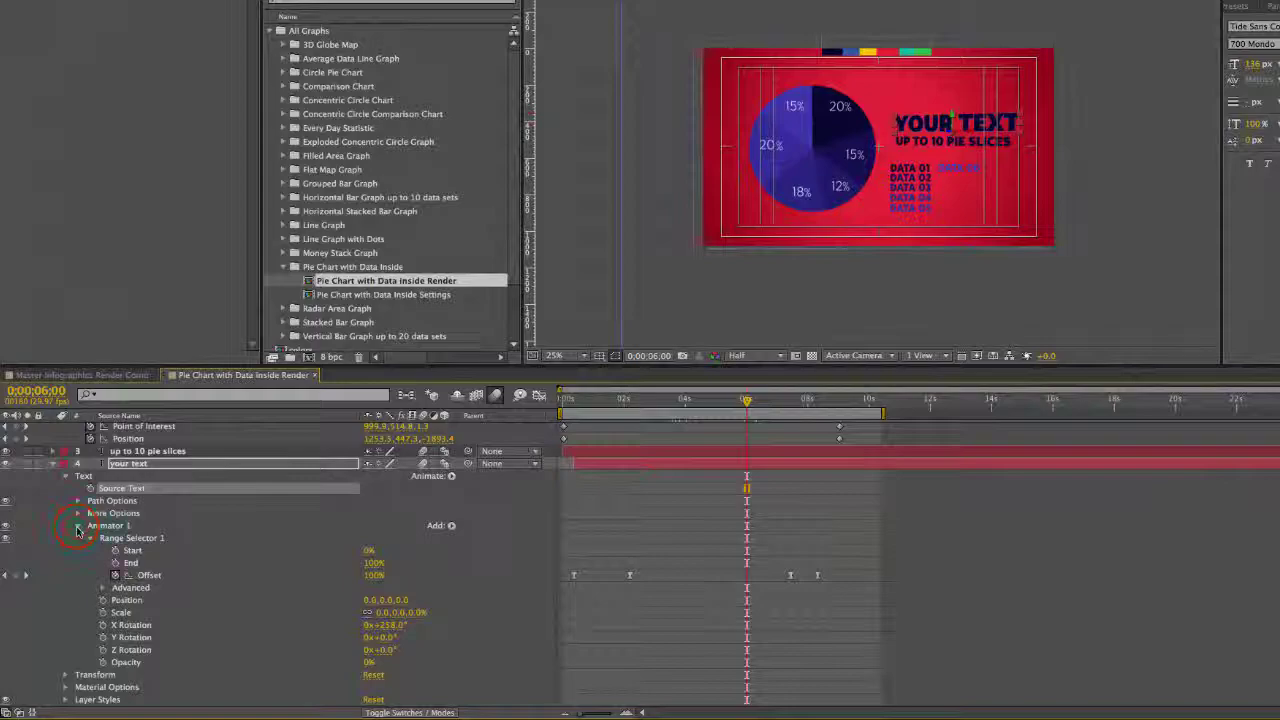
Examine the Drop Shadow layer style and its colour on the "your text" layer, and collapse the layer
{"action": "left_click", "coordinate": [77, 530]}
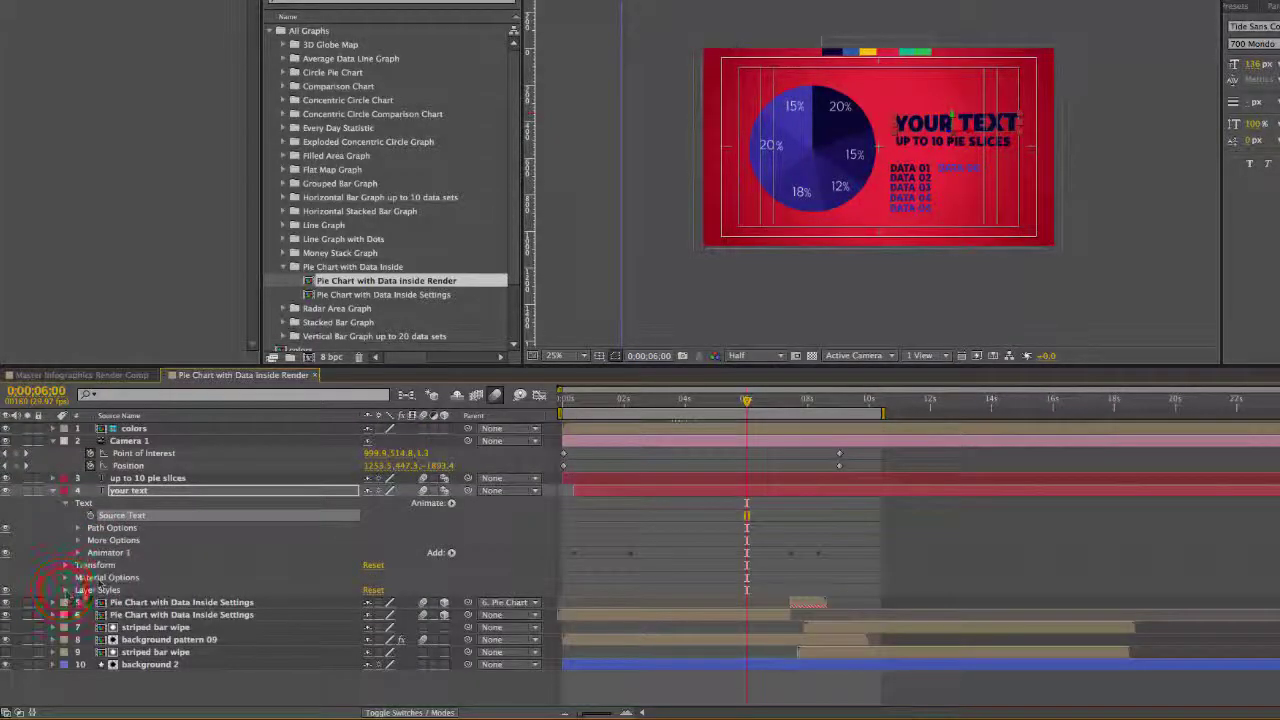
{"action": "left_click", "coordinate": [70, 590]}
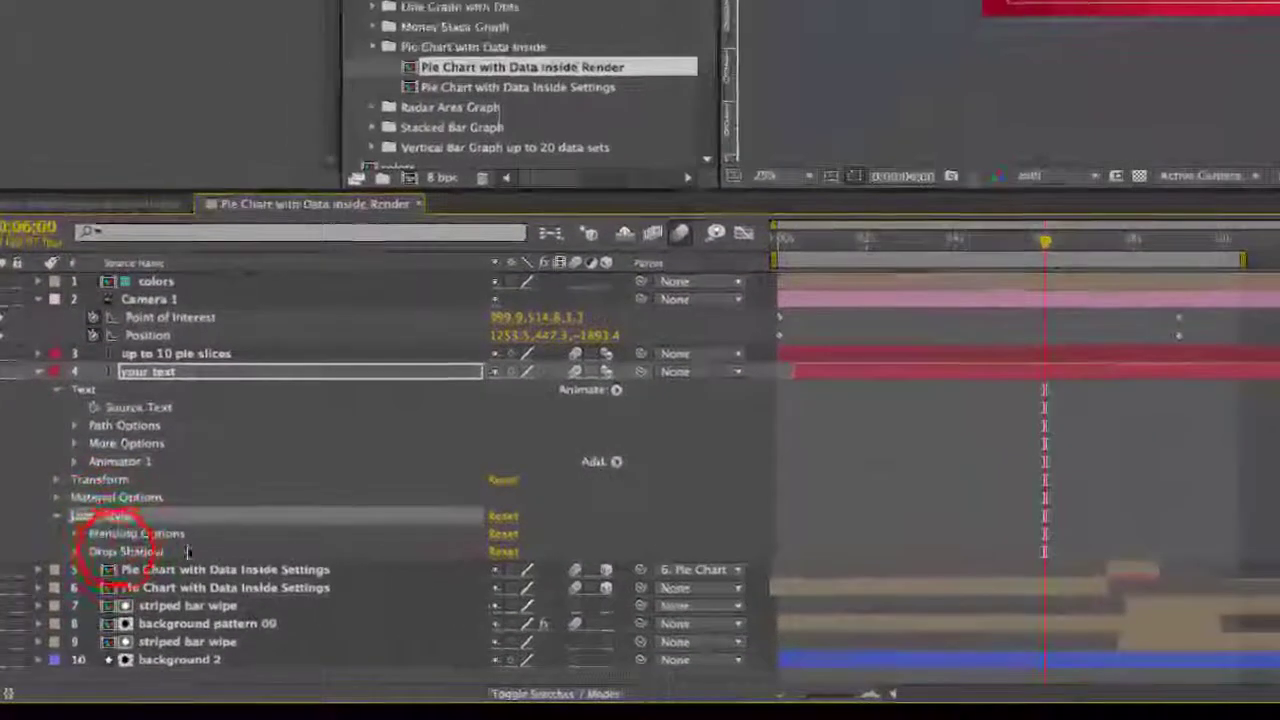
{"action": "left_click", "coordinate": [95, 614]}
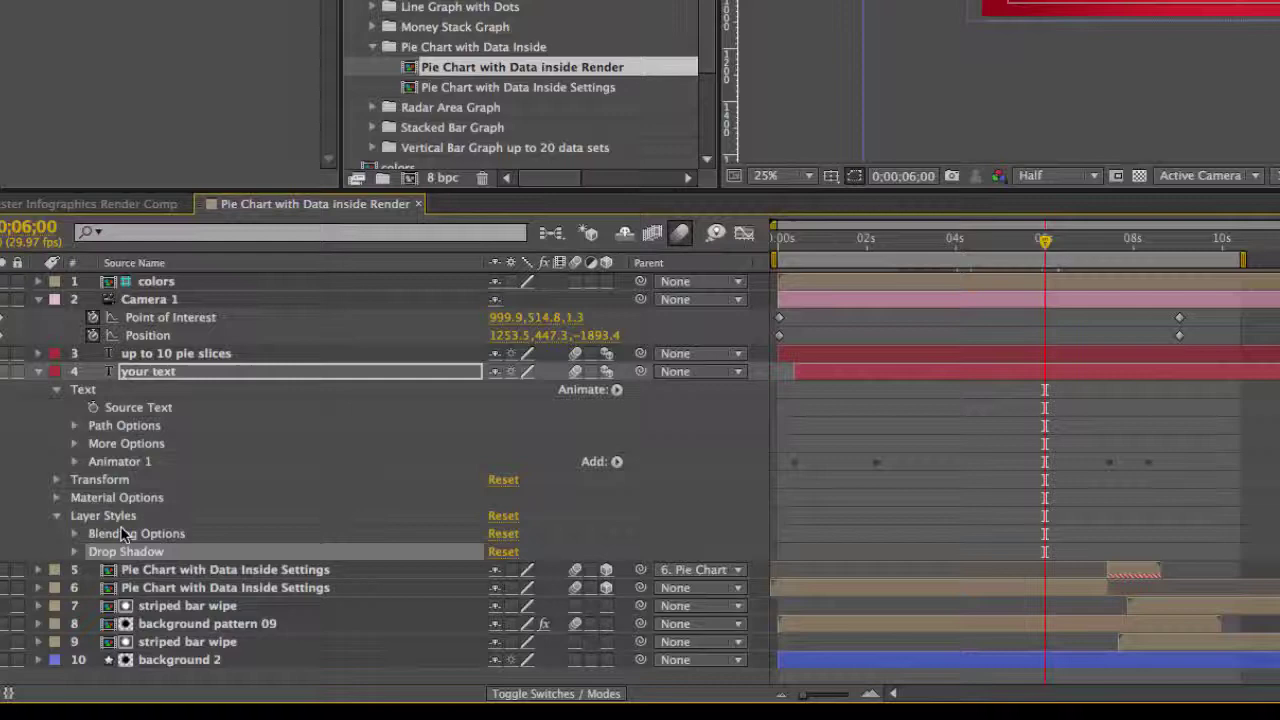
{"action": "left_click", "coordinate": [74, 553]}
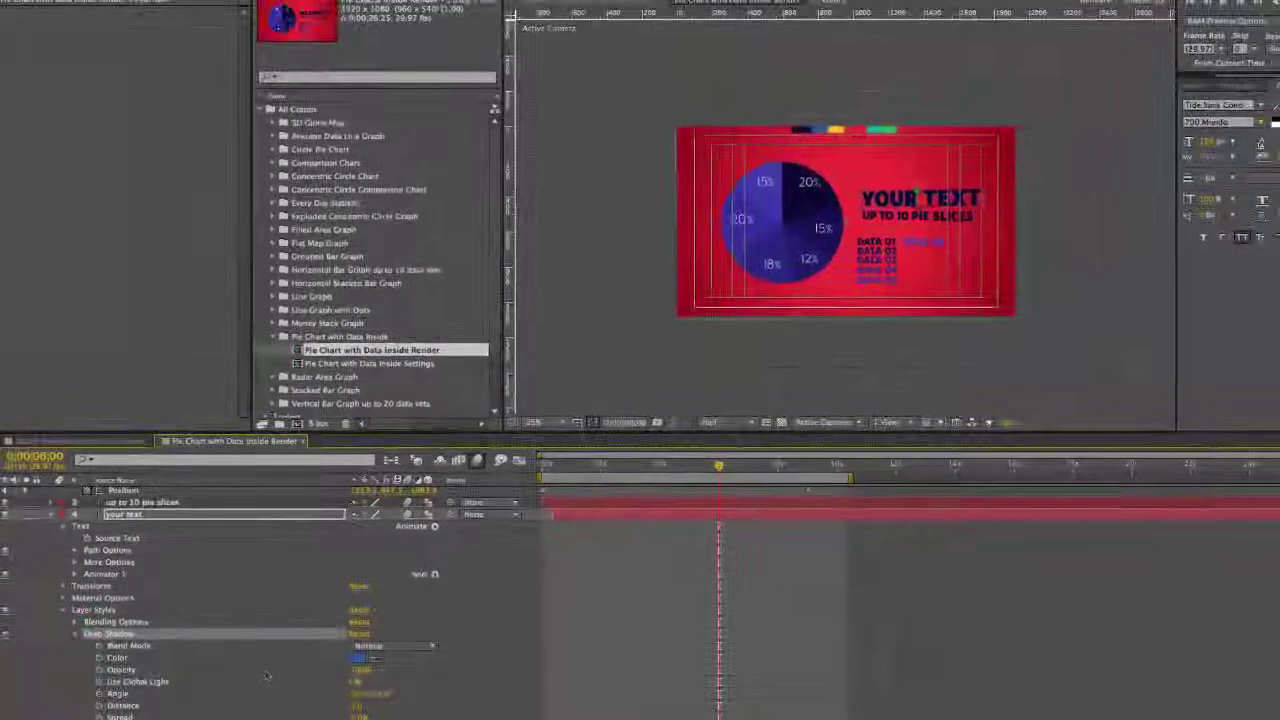
{"action": "left_click", "coordinate": [357, 662]}
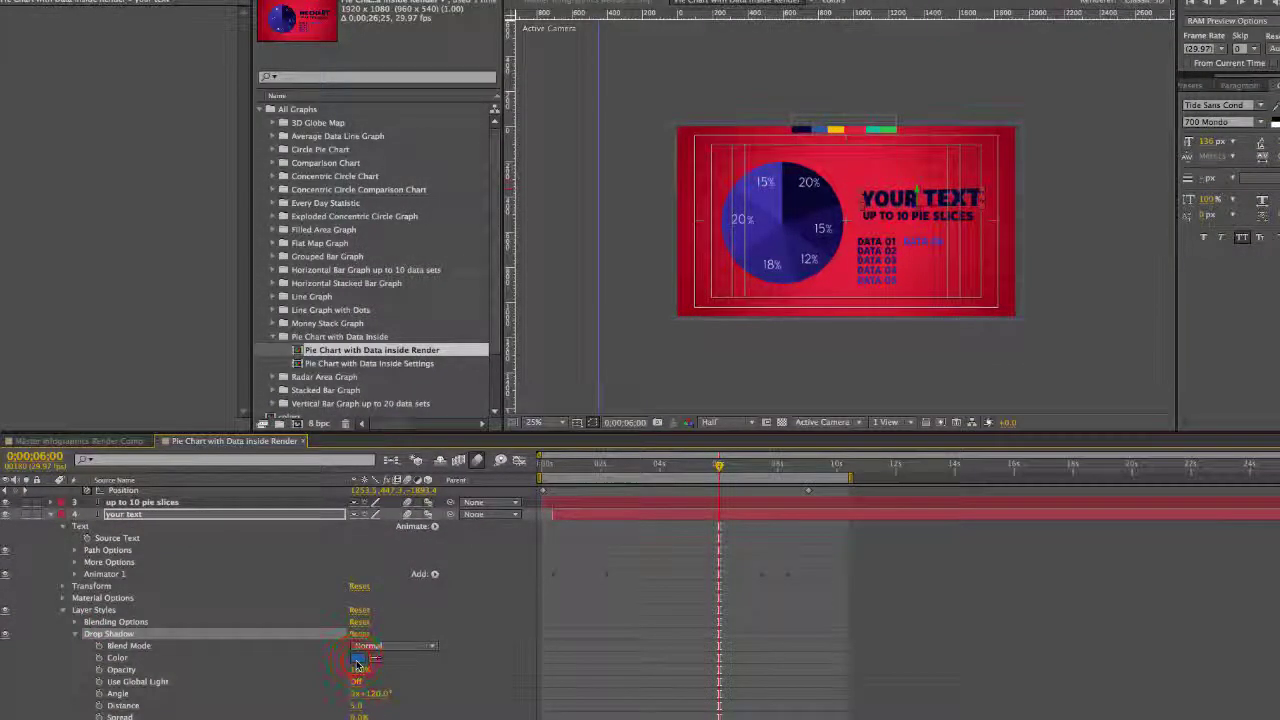
{"action": "left_click", "coordinate": [431, 168]}
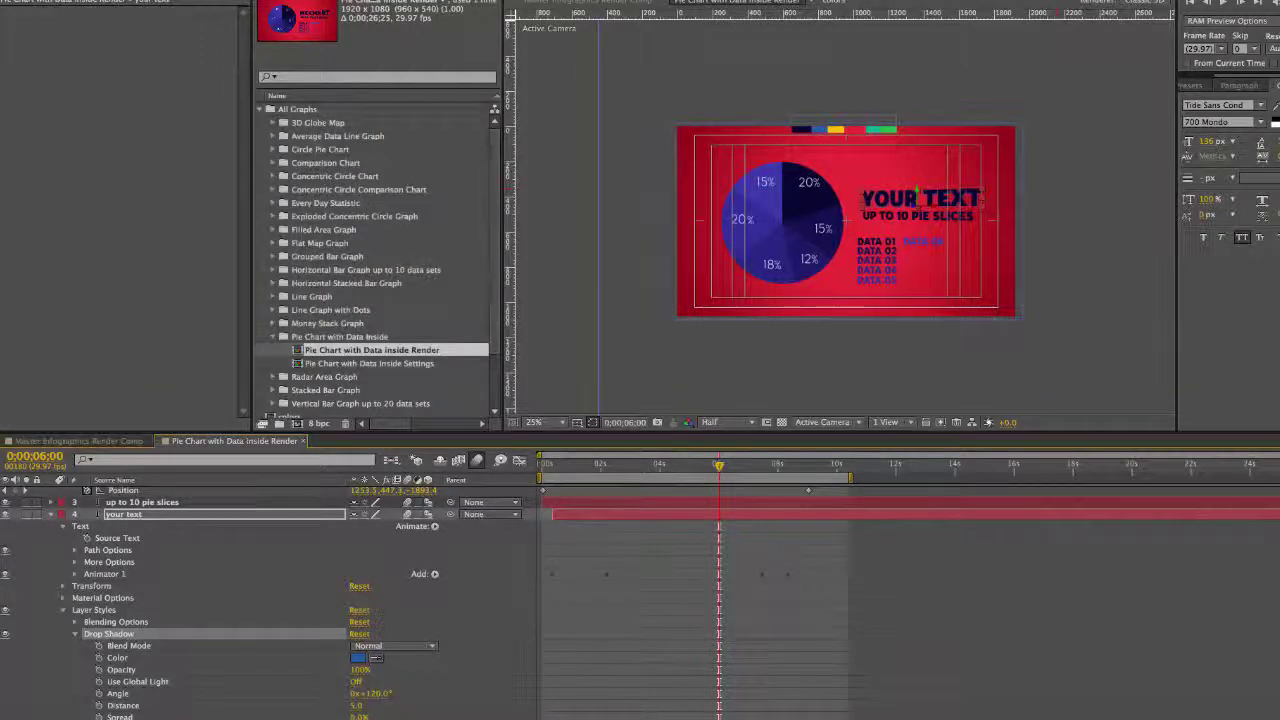
{"action": "left_click", "coordinate": [76, 636]}
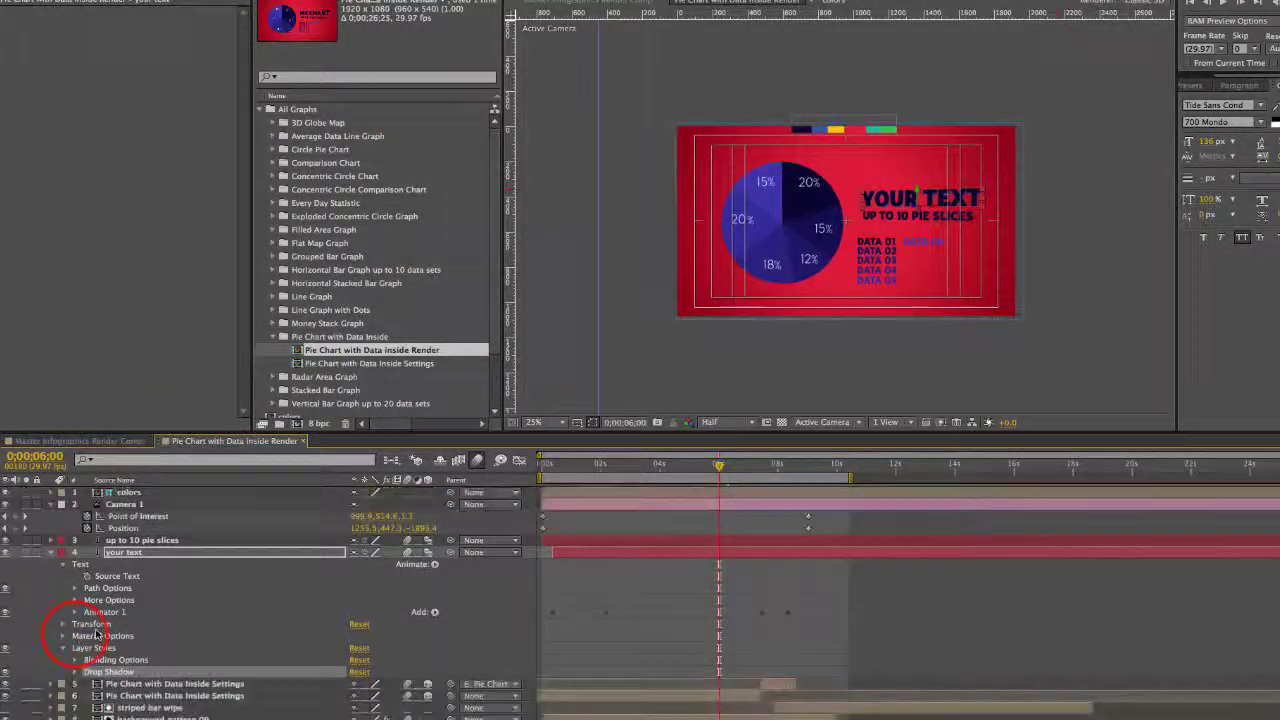
{"action": "left_click", "coordinate": [62, 553]}
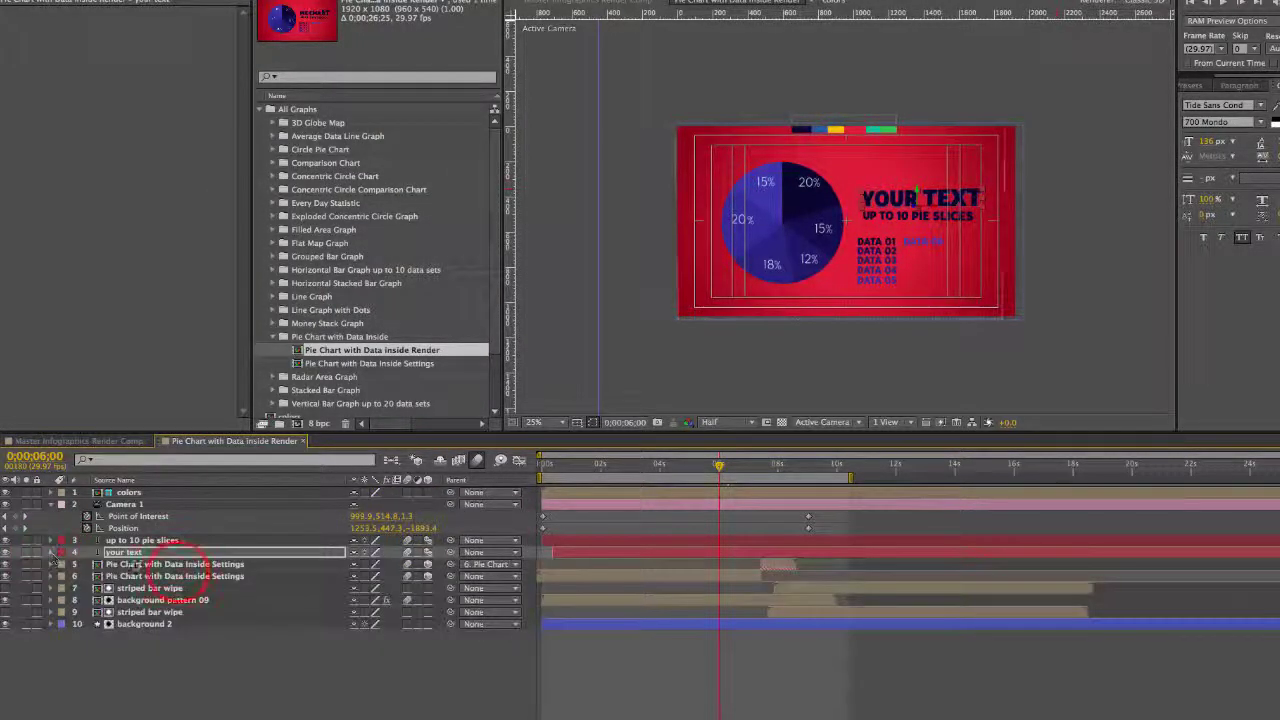
Examine the changeover between the two Pie Chart with Data Inside Settings layers, scrubbing to 0;00;07;28
{"action": "left_click", "coordinate": [178, 576]}
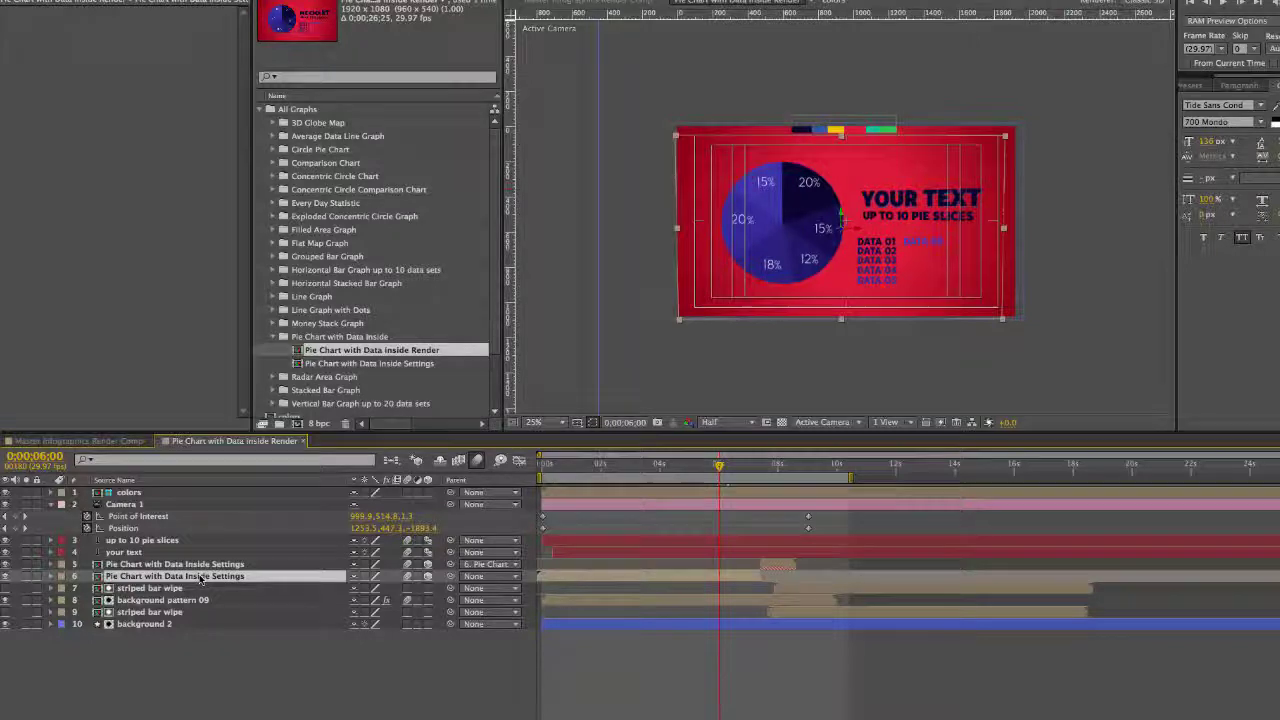
{"action": "left_click", "coordinate": [749, 466]}
{"action": "left_click_drag", "start_coordinate": [749, 468], "coordinate": [768, 468]}
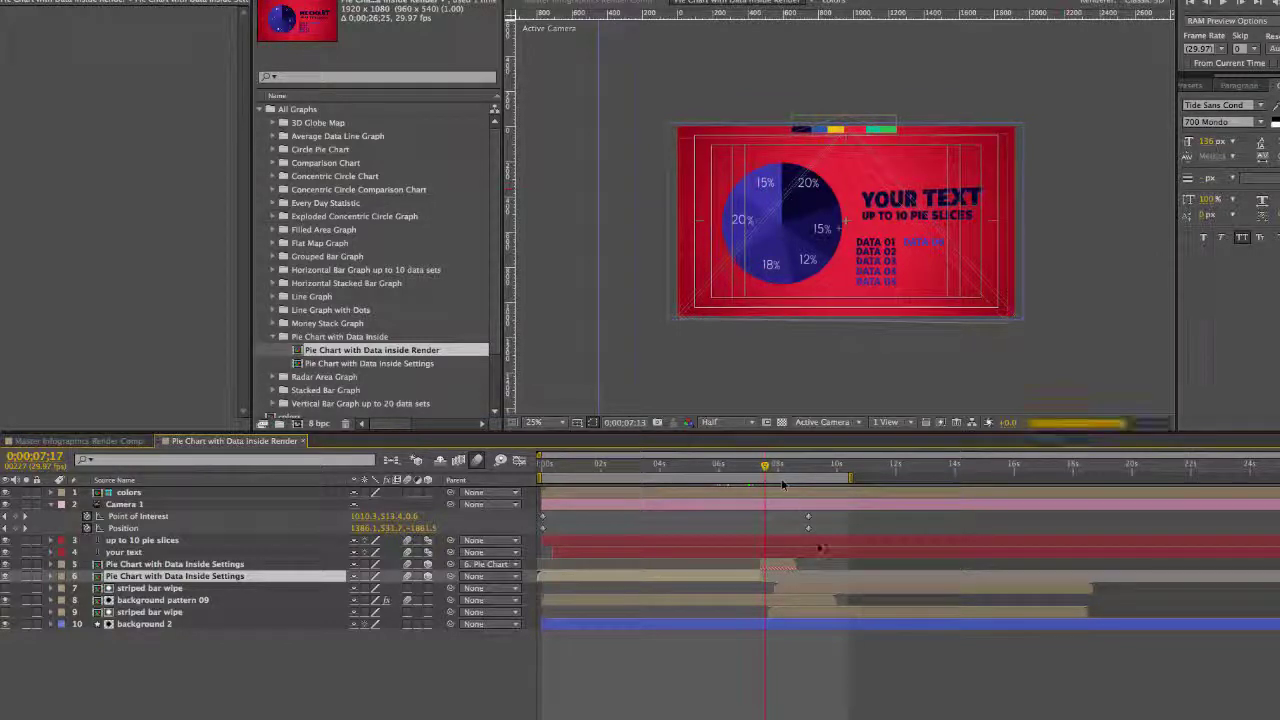
{"action": "left_click", "coordinate": [771, 565]}
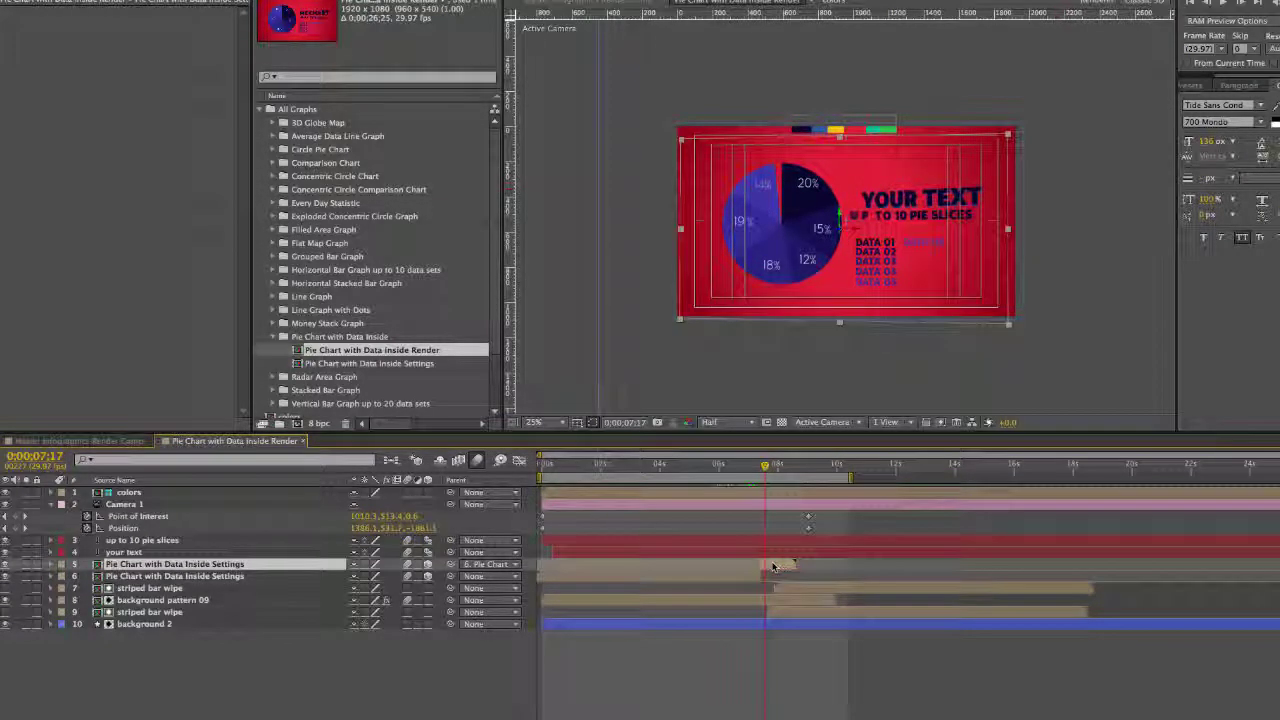
{"action": "left_click_drag", "start_coordinate": [766, 466], "coordinate": [777, 469]}
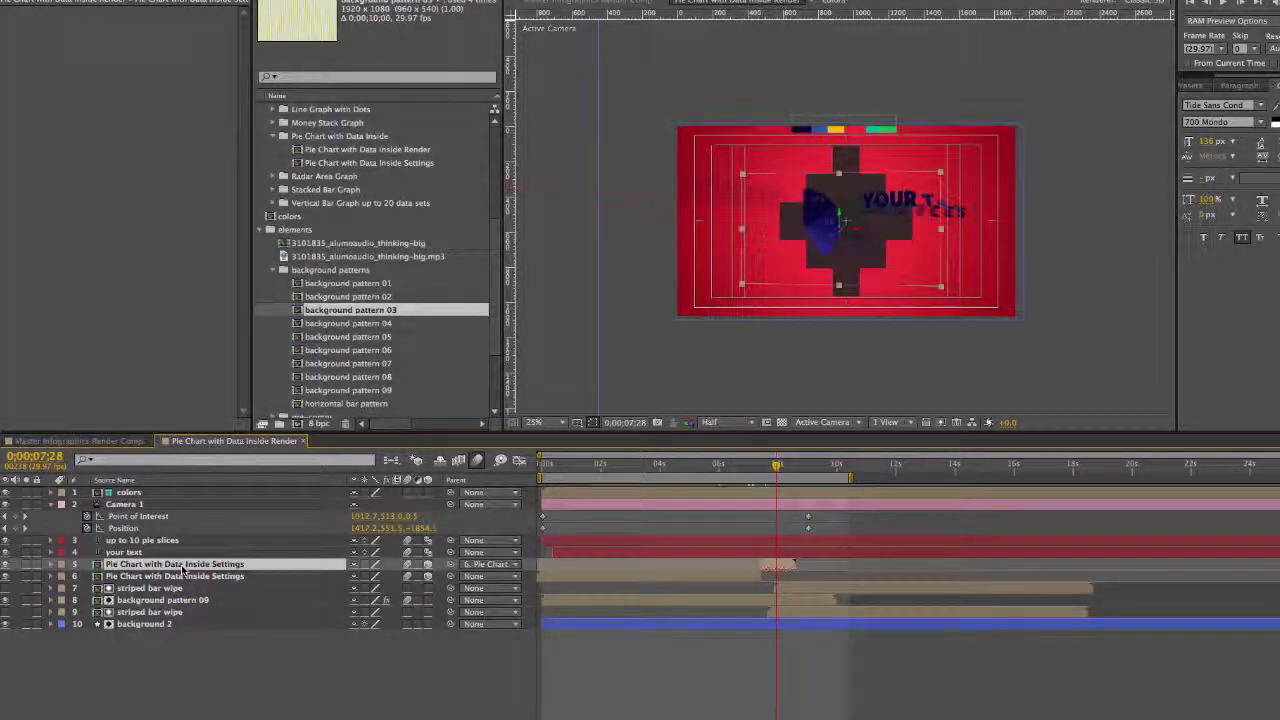
Open the Pie Chart with Data Inside Settings composition and move to 0;00;03;09
{"action": "left_click", "coordinate": [182, 568]}
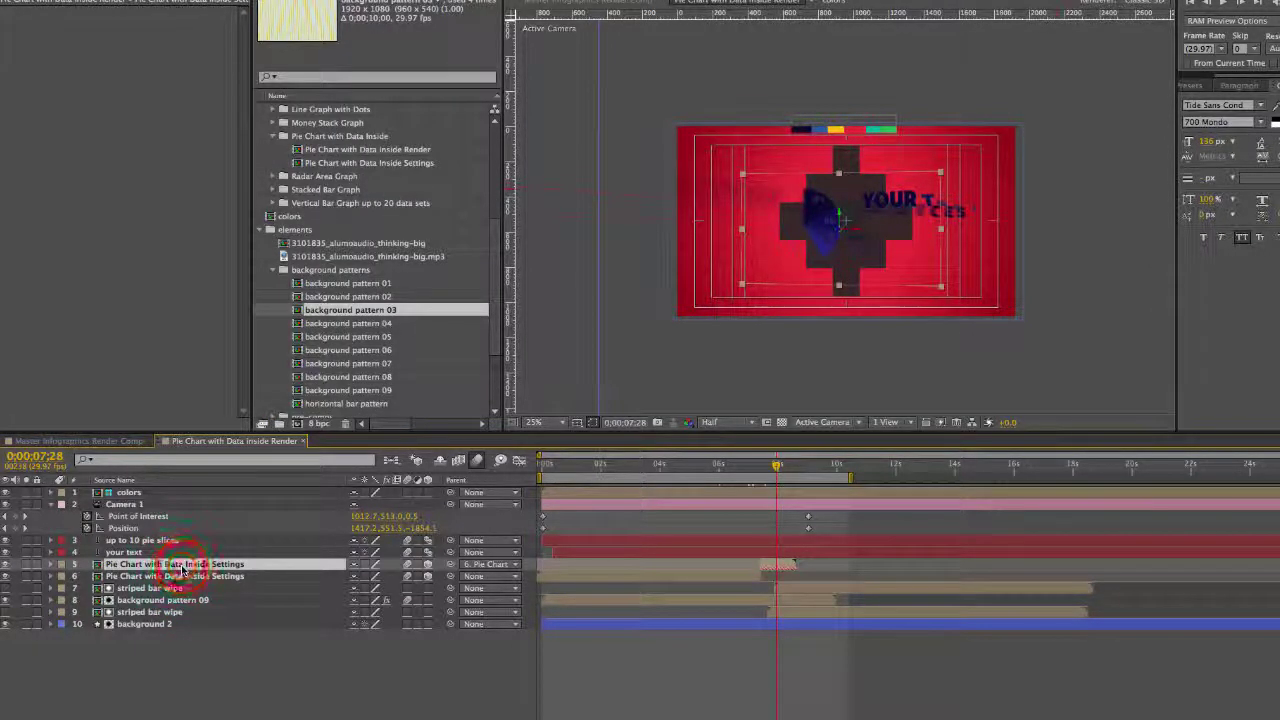
{"action": "double_click", "coordinate": [182, 568]}
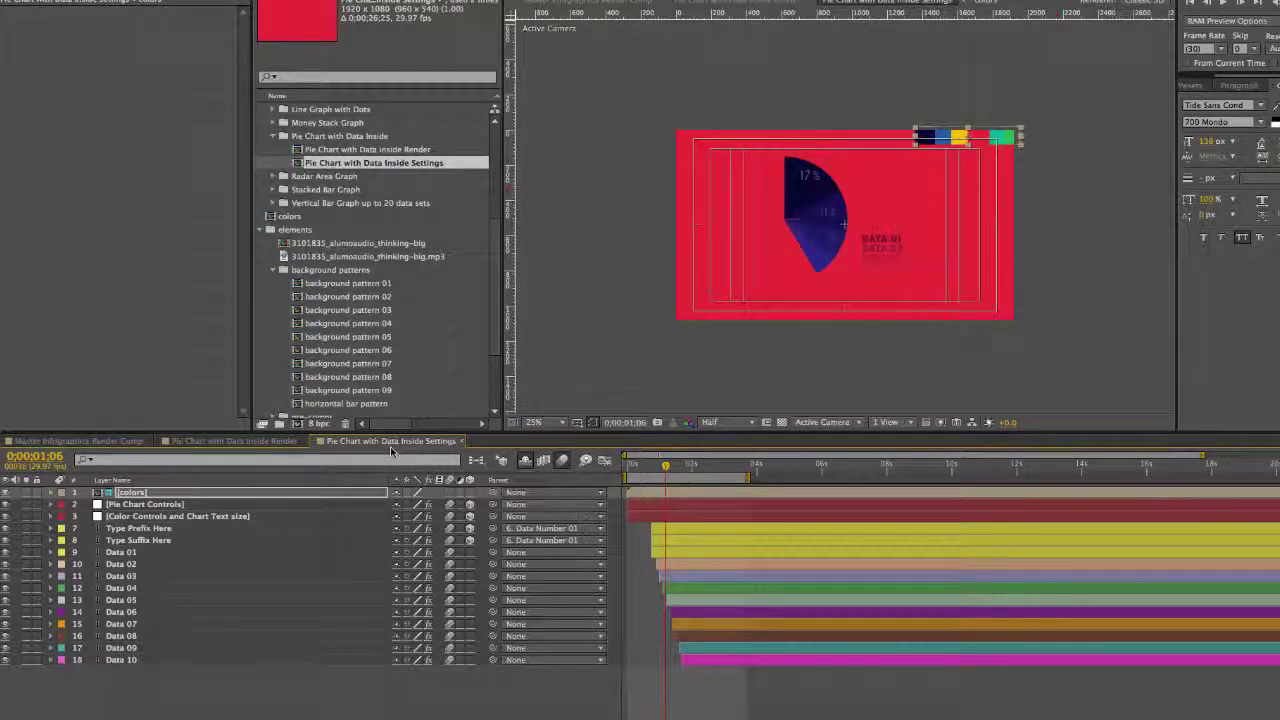
{"action": "left_click", "coordinate": [733, 465]}
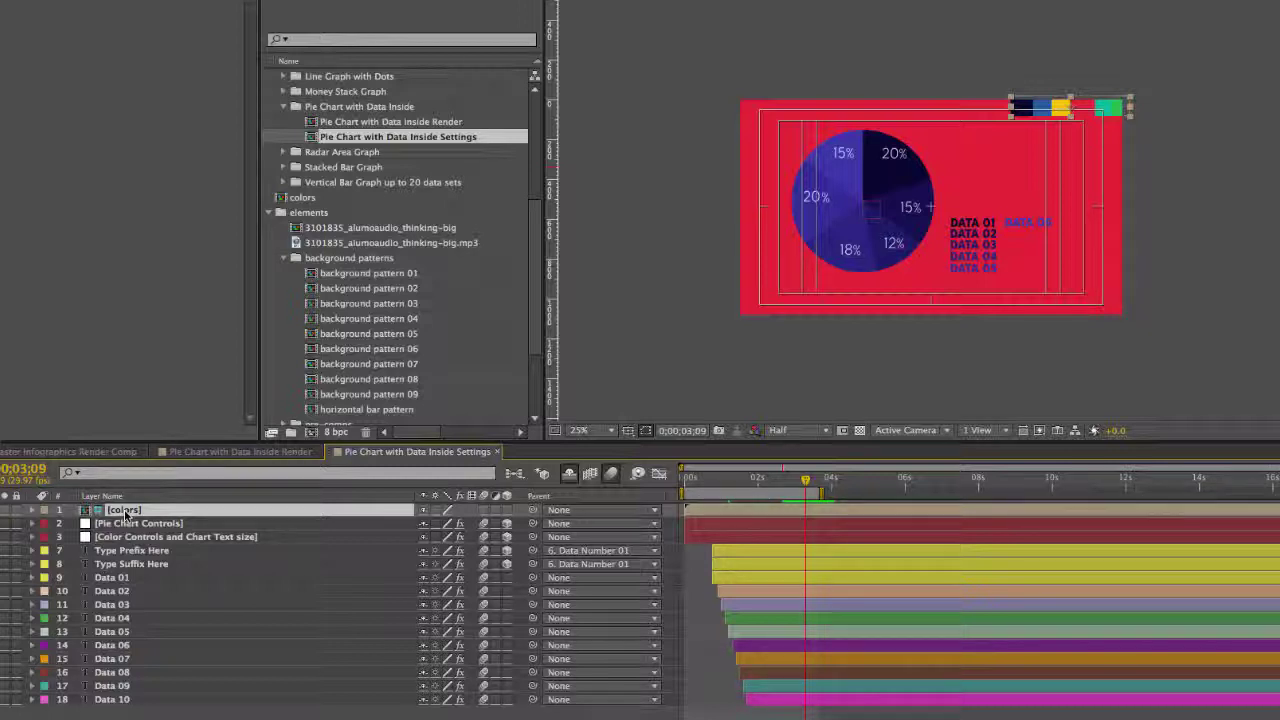
In the Pie Chart Controls layer's effects, turn off the Suffix checkbox and turn on the Prefix checkbox
{"action": "left_click", "coordinate": [118, 523]}
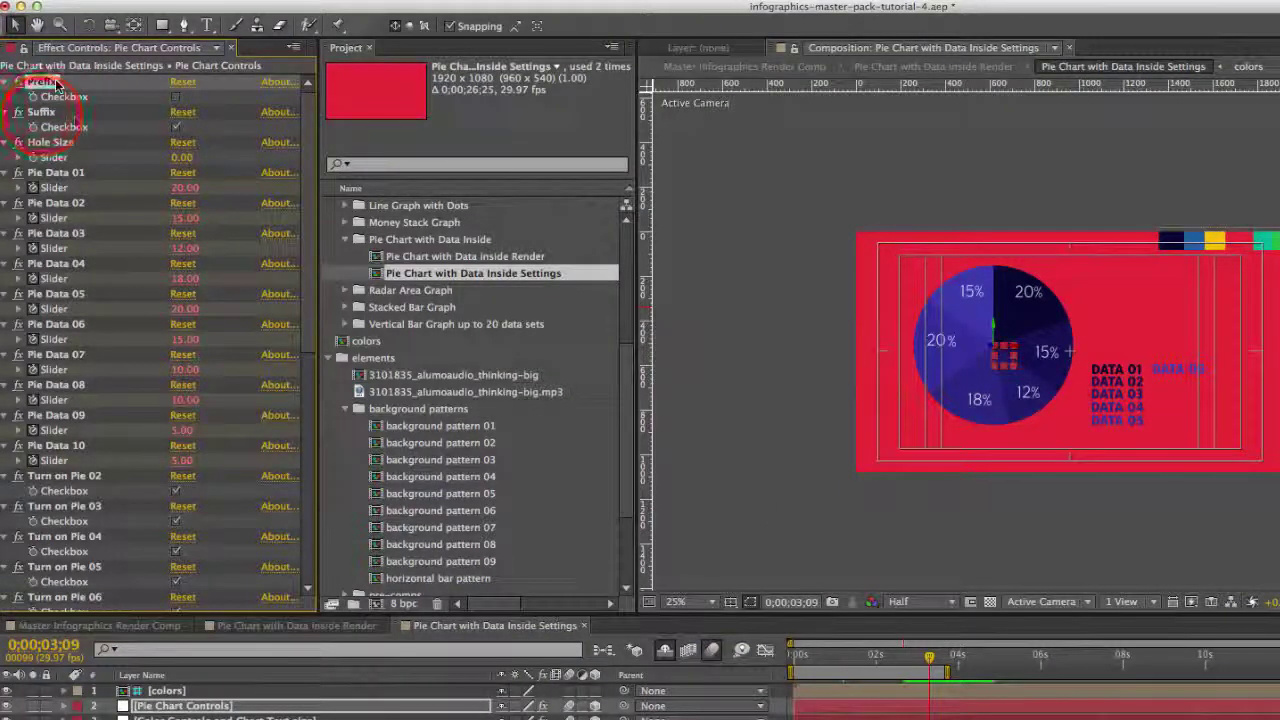
{"action": "left_click", "coordinate": [41, 113]}
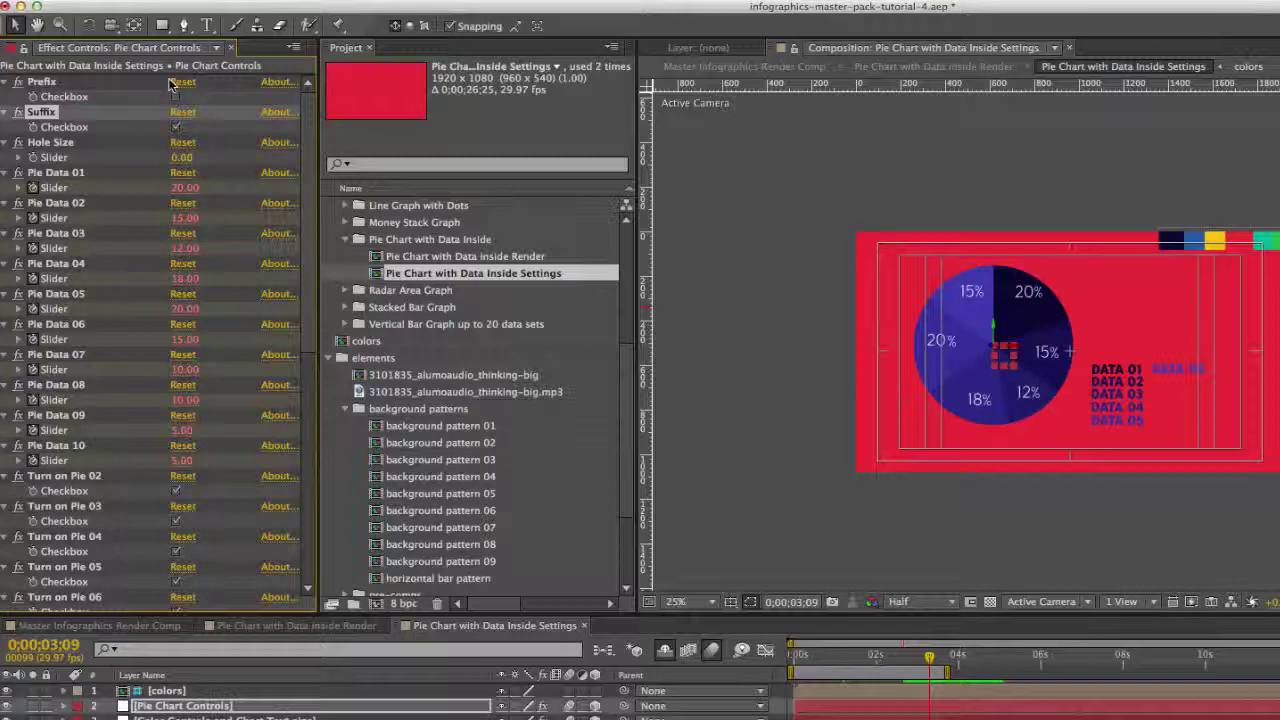
{"action": "left_click", "coordinate": [176, 128]}
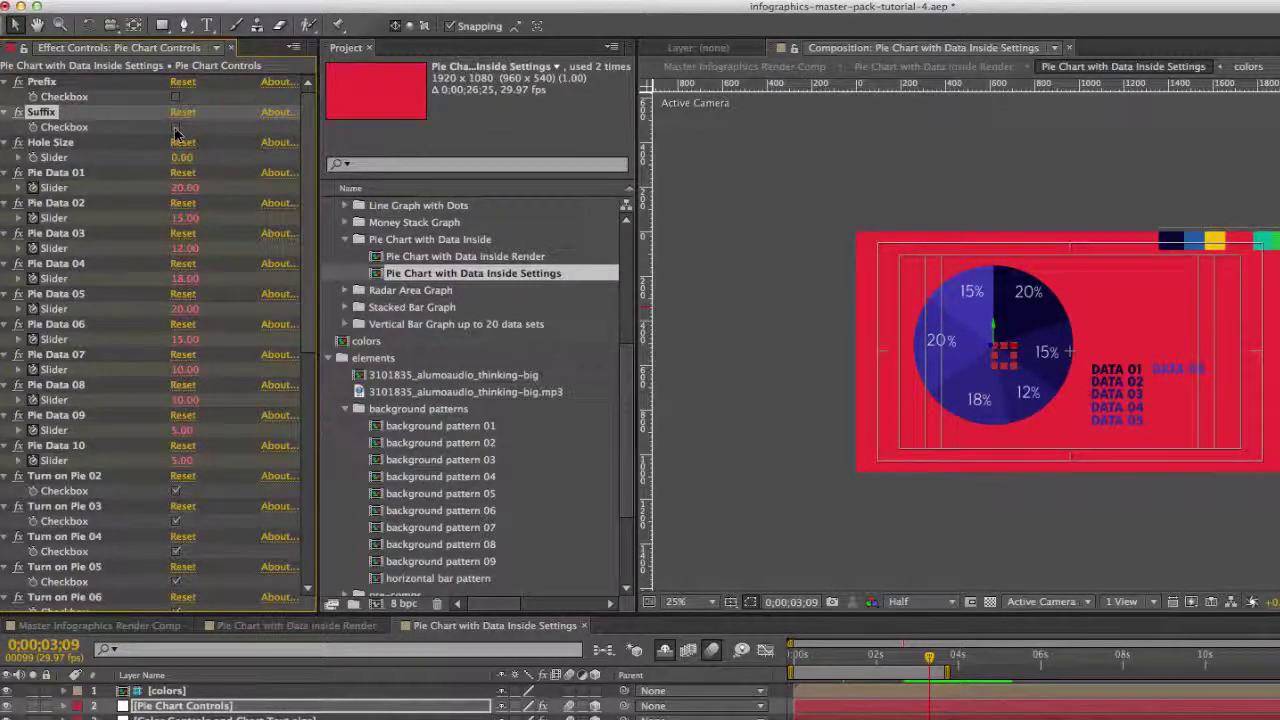
{"action": "left_click", "coordinate": [176, 97]}
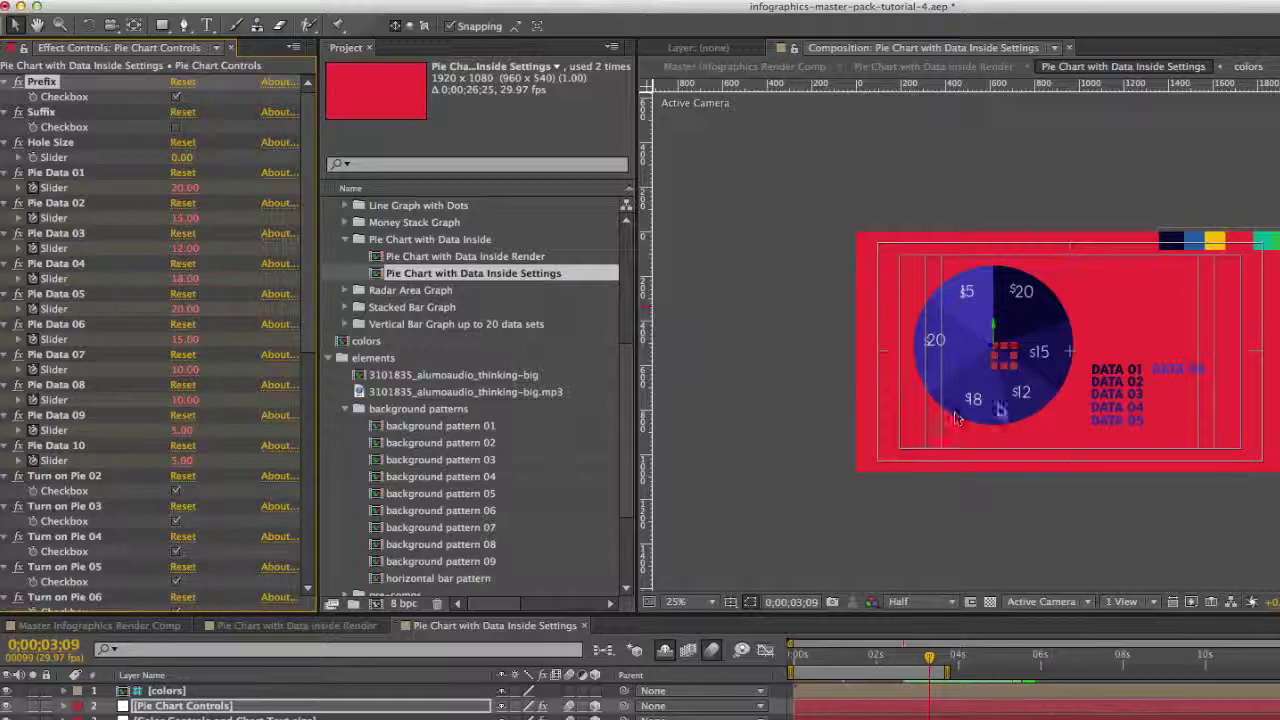
Move the dollar sign in the upper-left $15 slice left and up so it clears the number
{"action": "key", "text": "z"}
{"action": "left_click", "coordinate": [975, 318]}
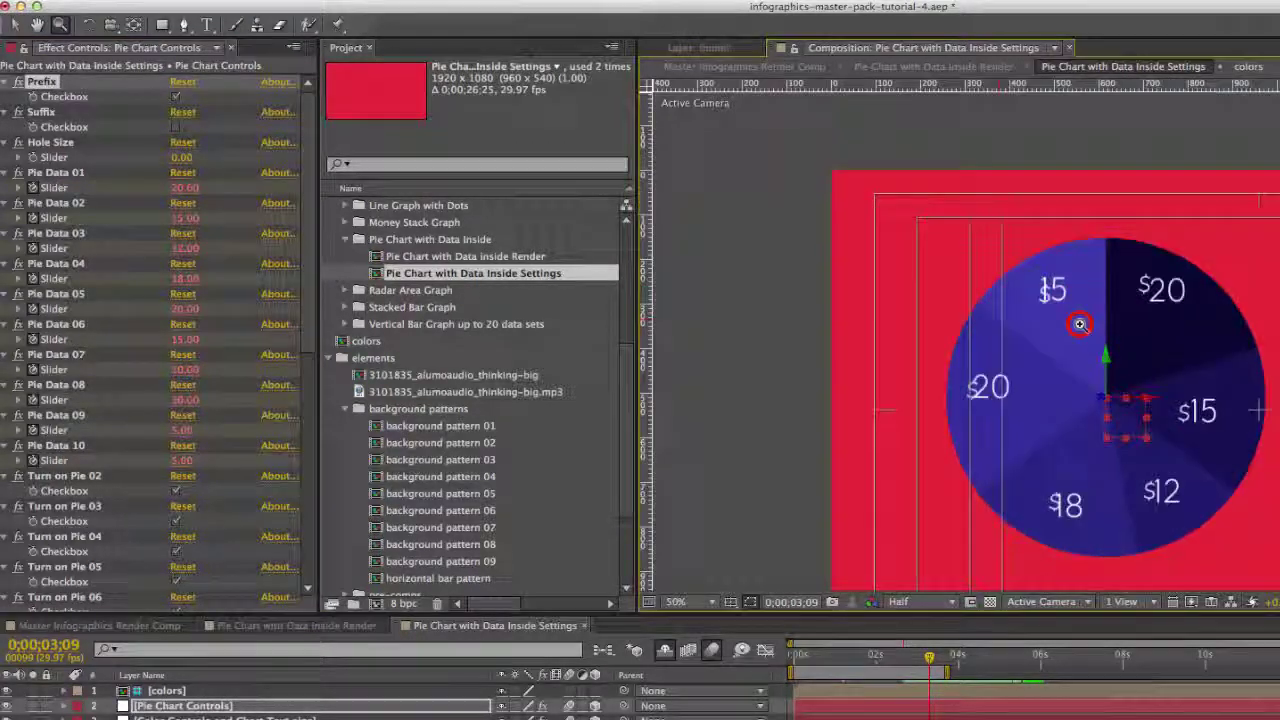
{"action": "left_click", "coordinate": [1080, 325]}
{"action": "key", "text": "v"}
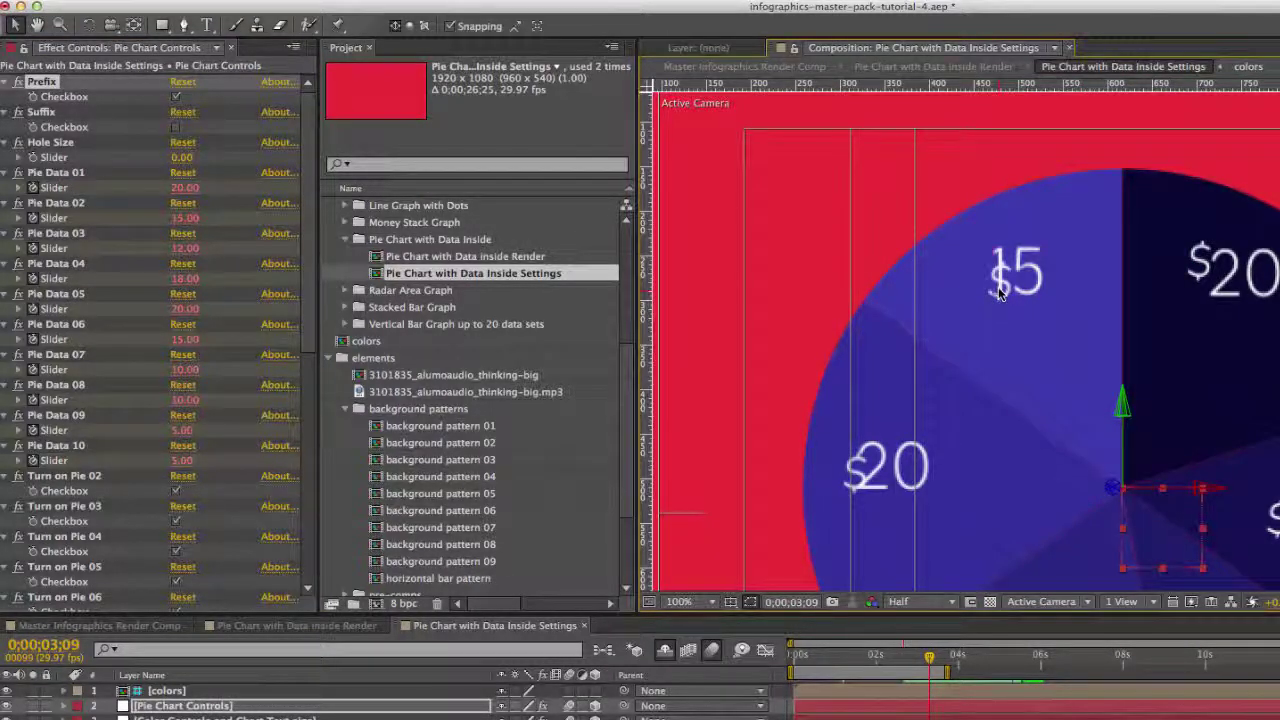
{"action": "left_click", "coordinate": [994, 302]}
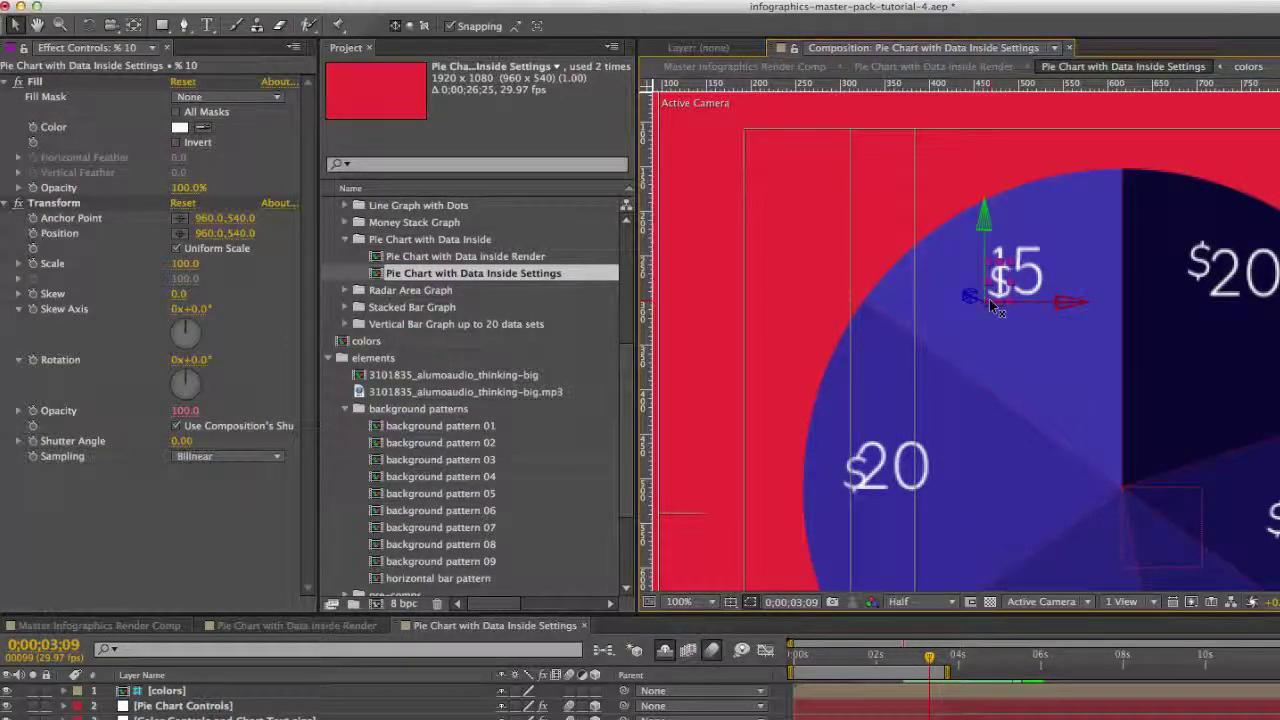
{"action": "left_click_drag", "start_coordinate": [1080, 304], "coordinate": [1040, 307]}
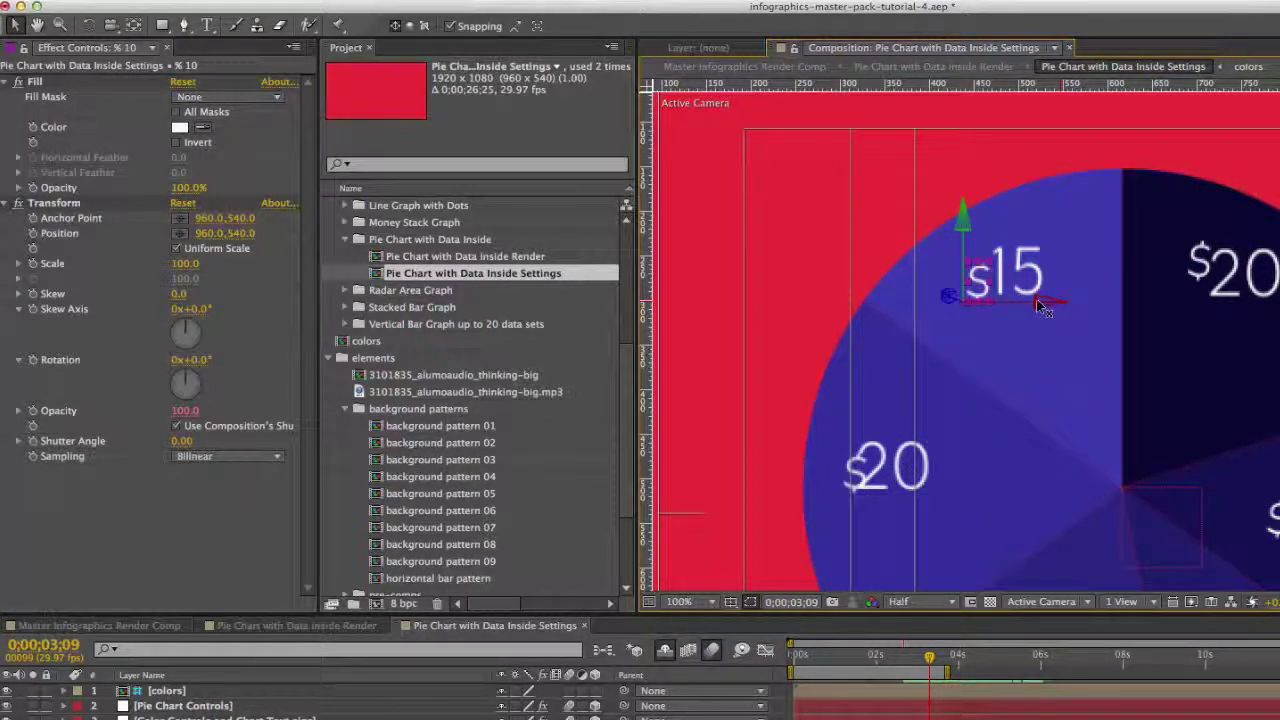
{"action": "left_click_drag", "start_coordinate": [968, 228], "coordinate": [964, 205]}
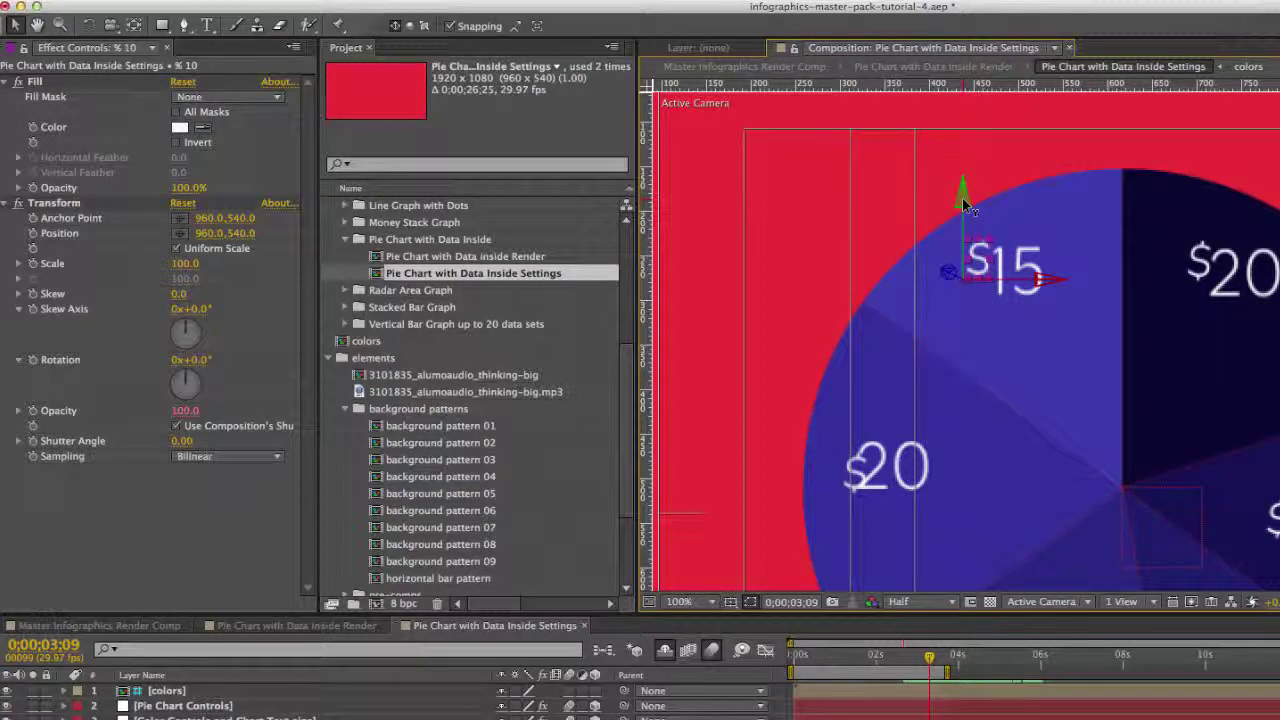
Reveal the keyframed Pie Data sliders of the Pie Chart Controls layer in the timeline
{"action": "left_click", "coordinate": [183, 706]}
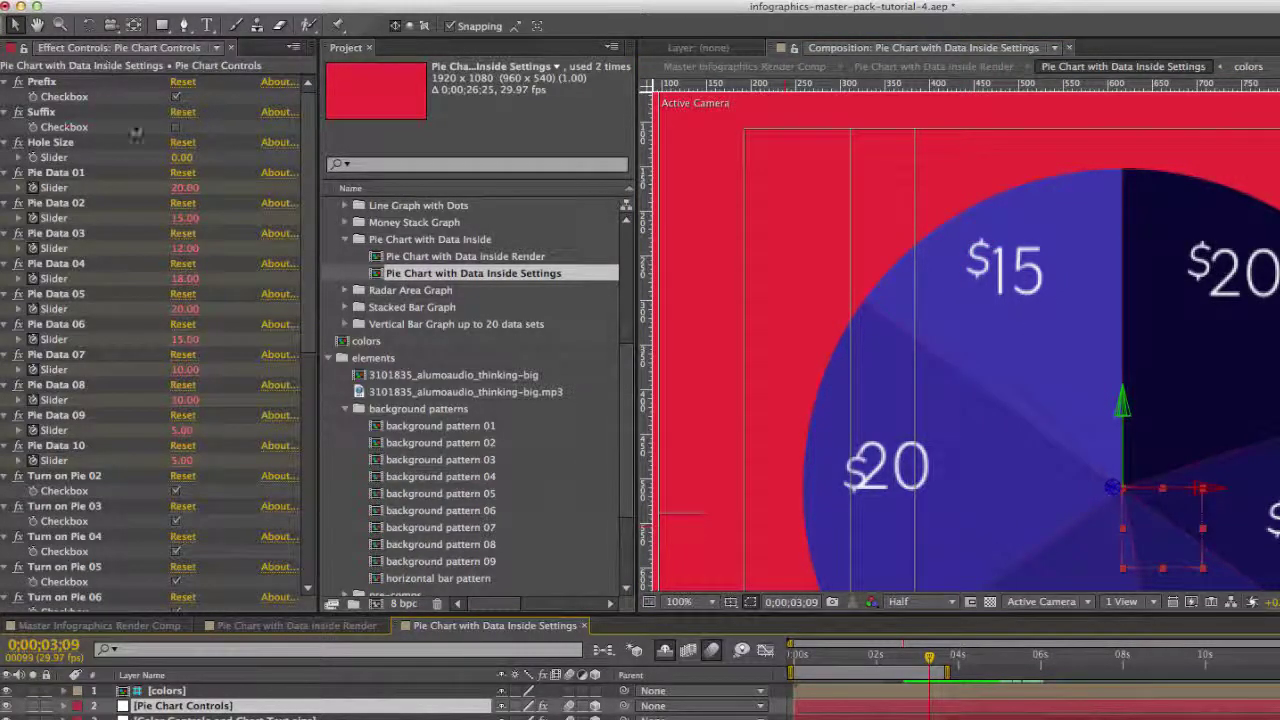
{"action": "left_click", "coordinate": [118, 174]}
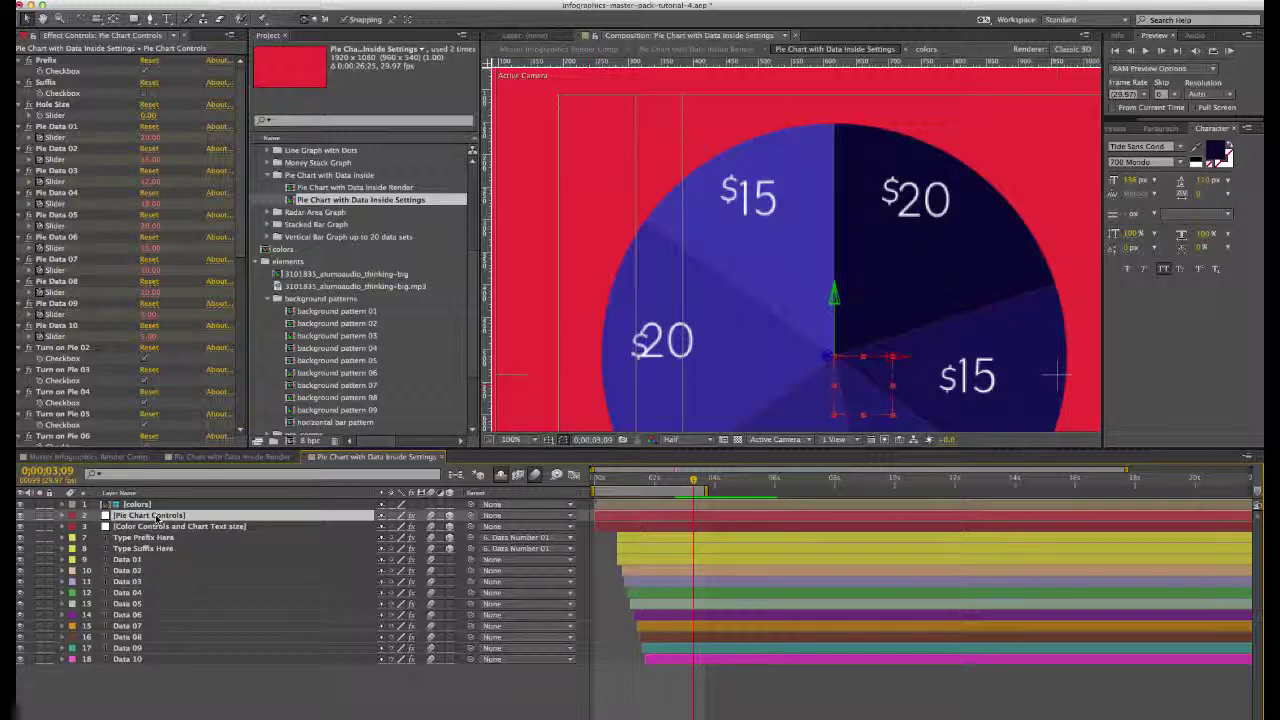
{"action": "key", "text": "u"}
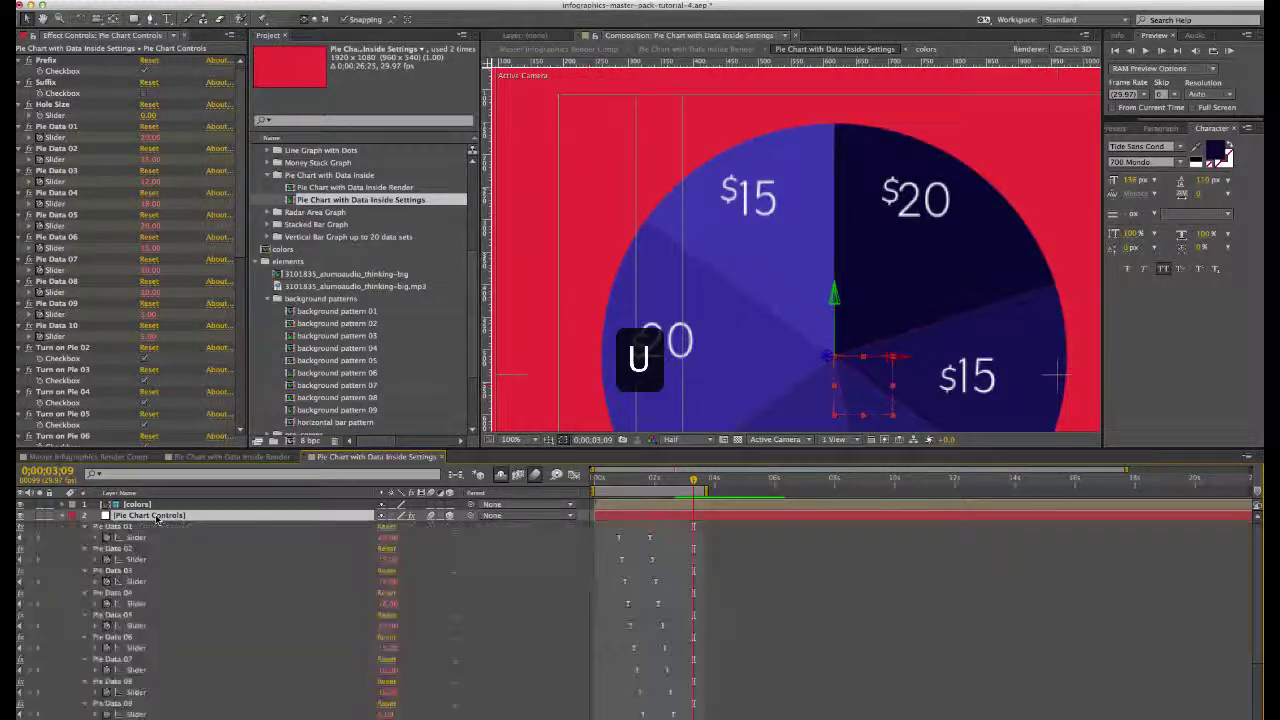
{"action": "left_click", "coordinate": [113, 530]}
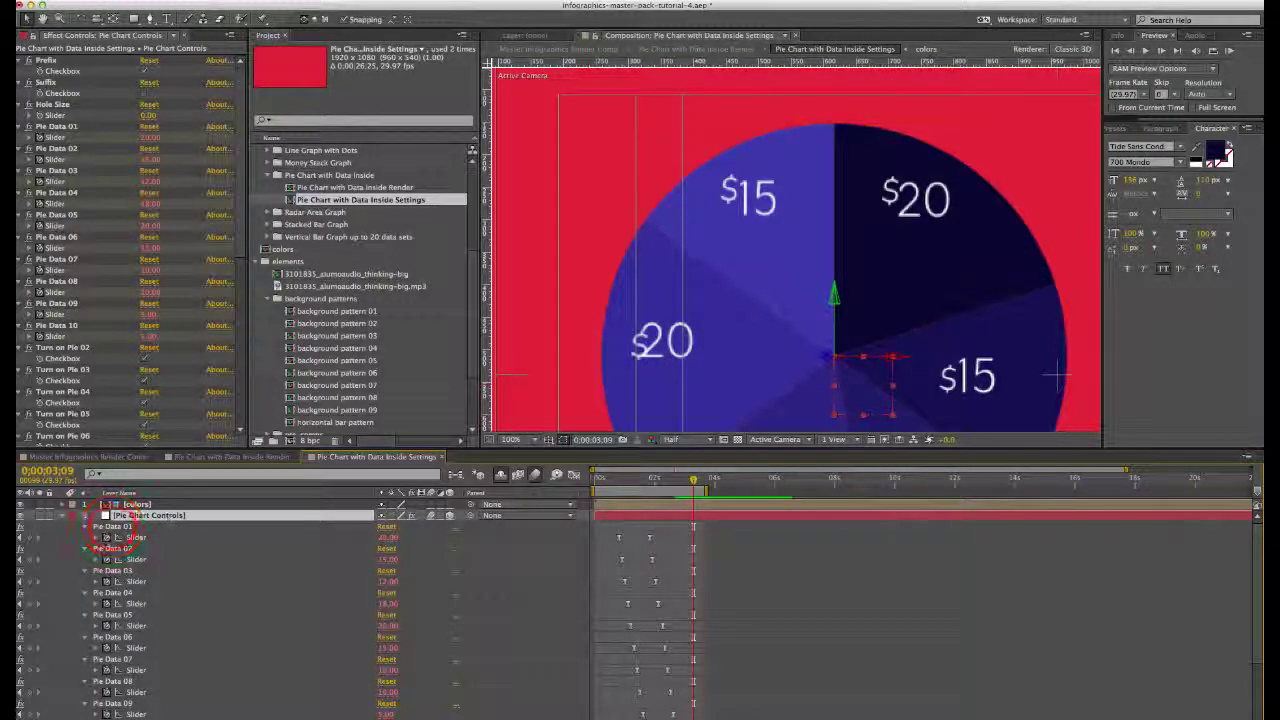
{"action": "left_click", "coordinate": [114, 527]}
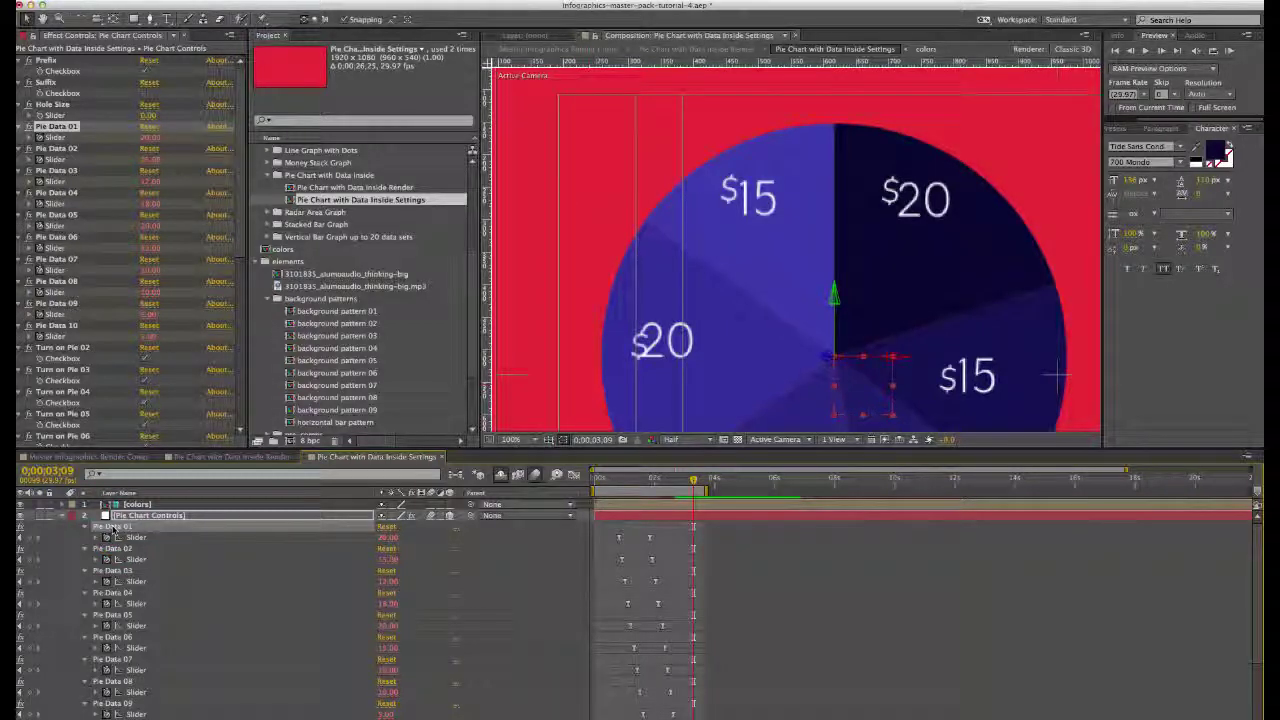
{"action": "left_click", "coordinate": [112, 548]}
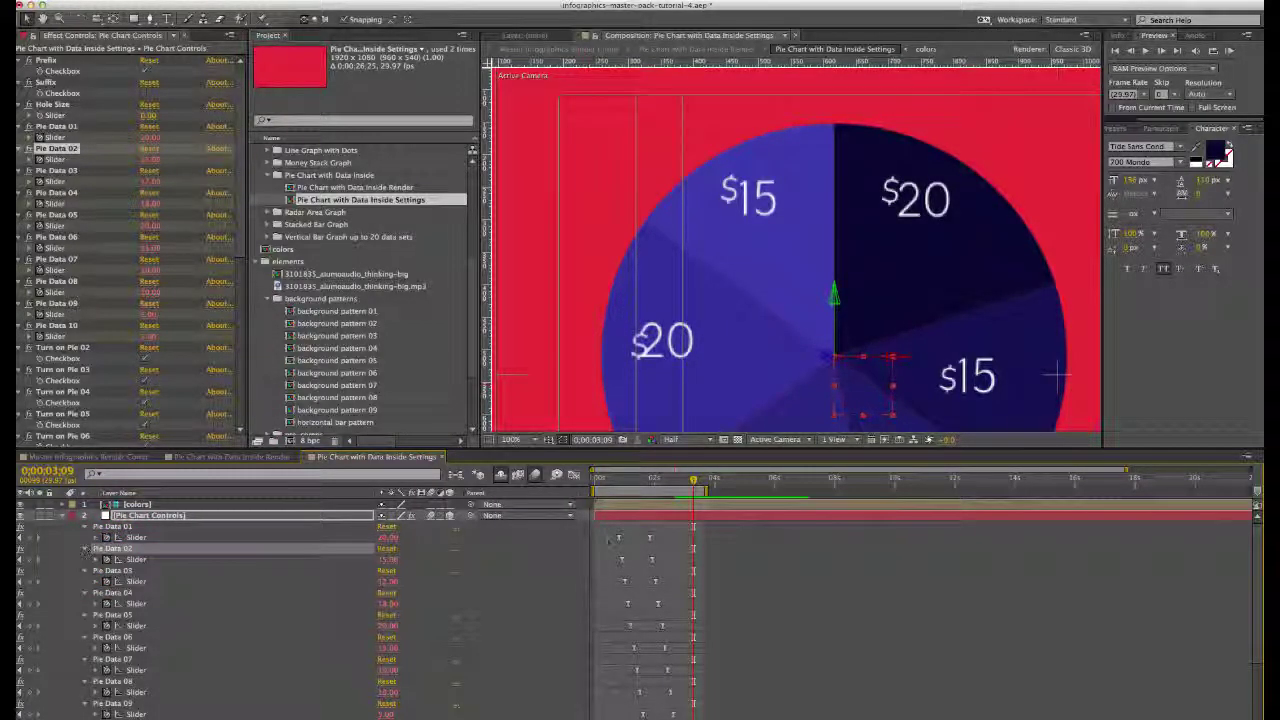
Set the second Pie Data 01 Slider keyframe to 5
{"action": "left_click", "coordinate": [140, 515]}
{"action": "left_click", "coordinate": [667, 533]}
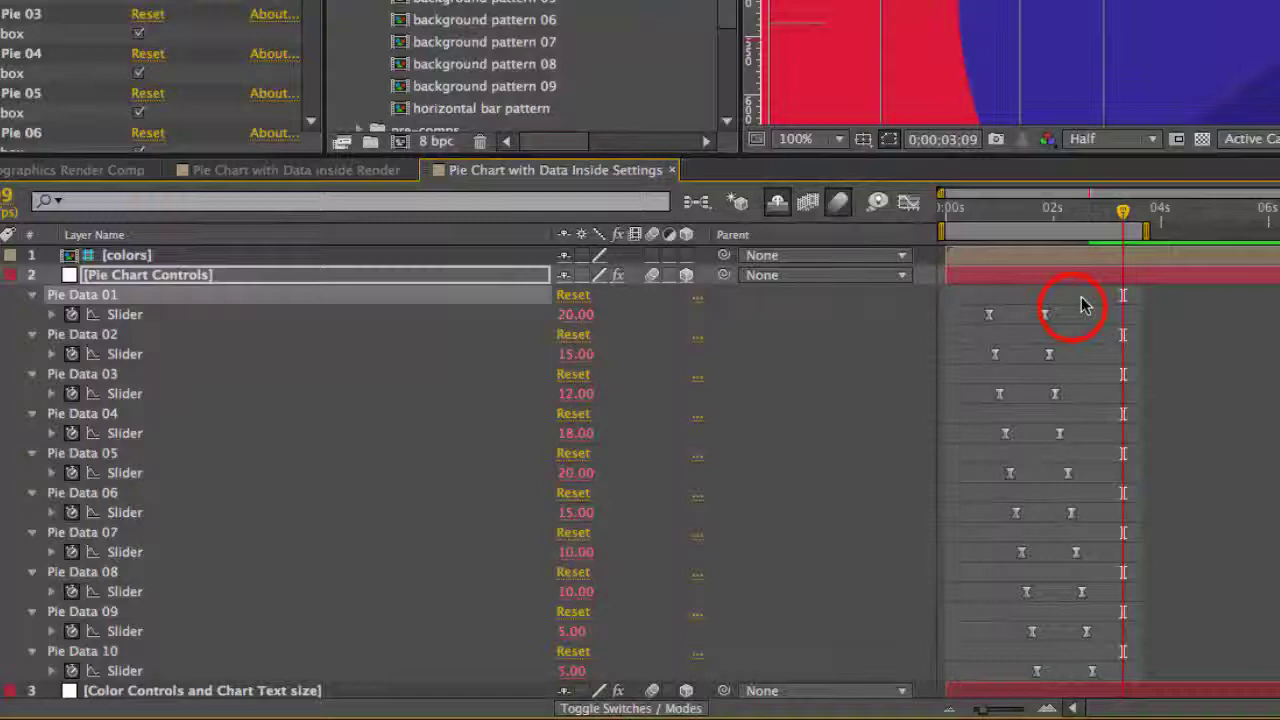
{"action": "left_click_drag", "start_coordinate": [1075, 305], "coordinate": [962, 322]}
{"action": "left_click", "coordinate": [1096, 304]}
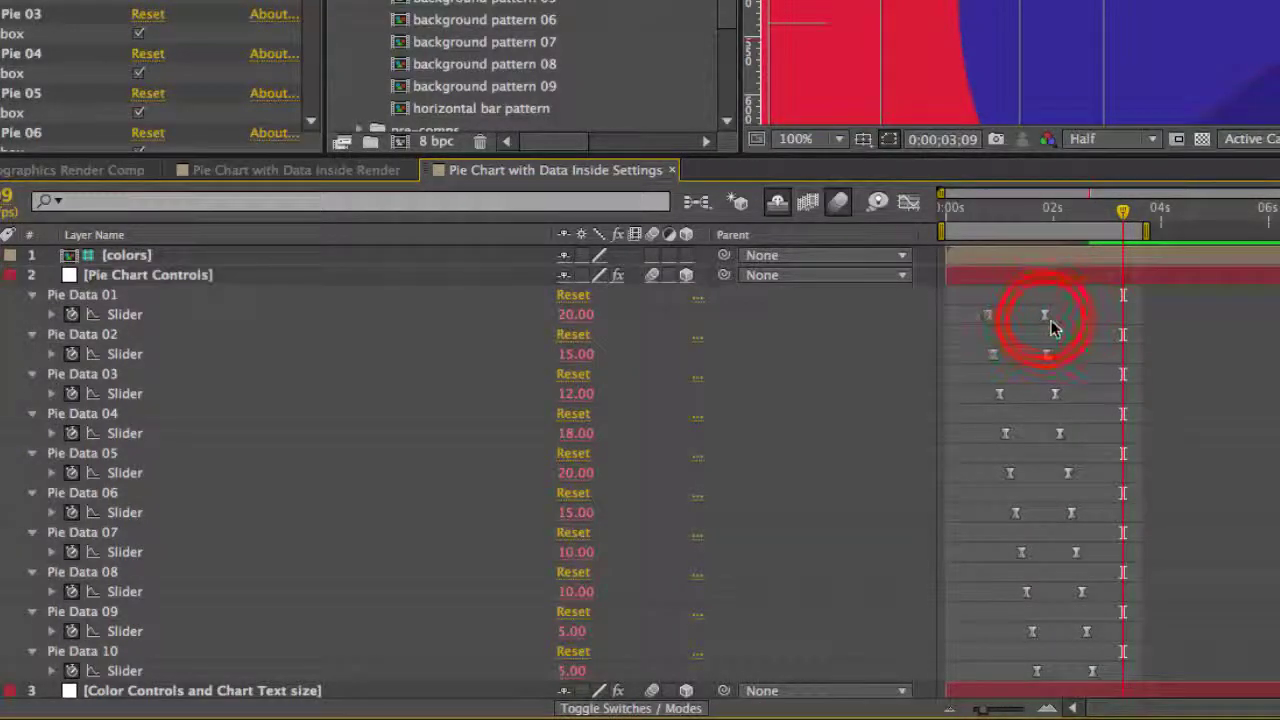
{"action": "double_click", "coordinate": [1046, 317]}
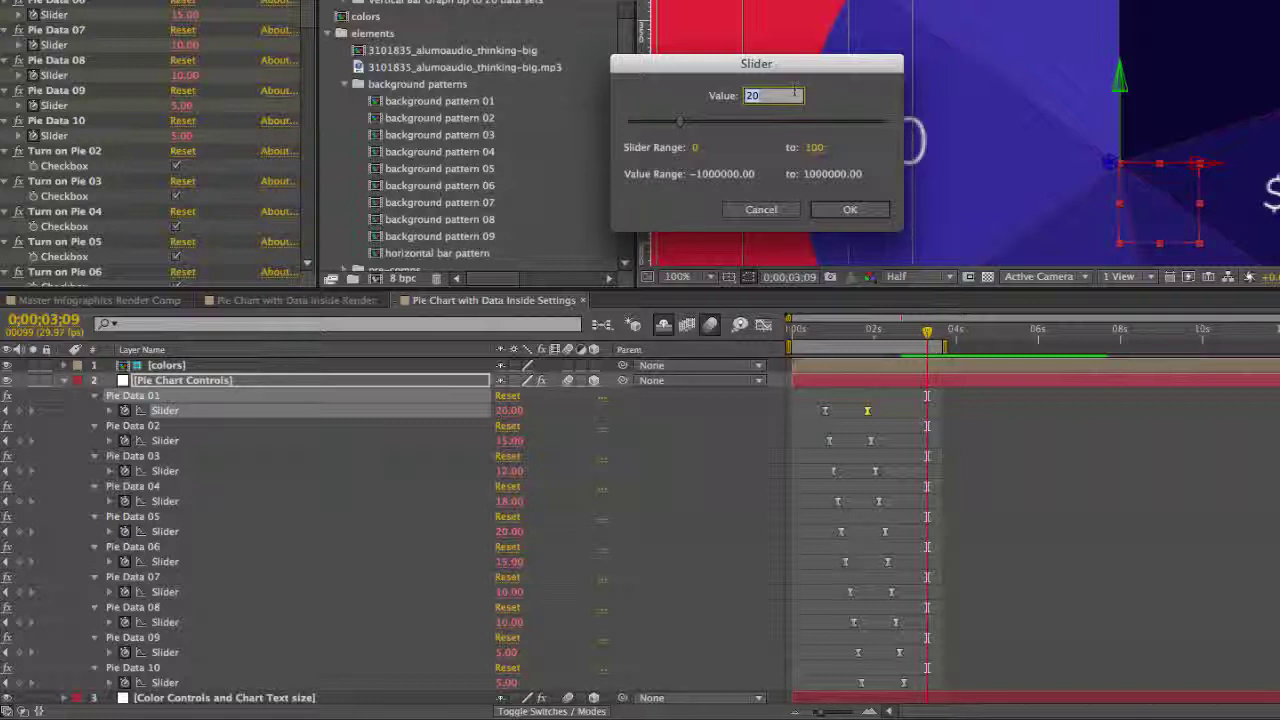
{"action": "key", "text": "Return"}
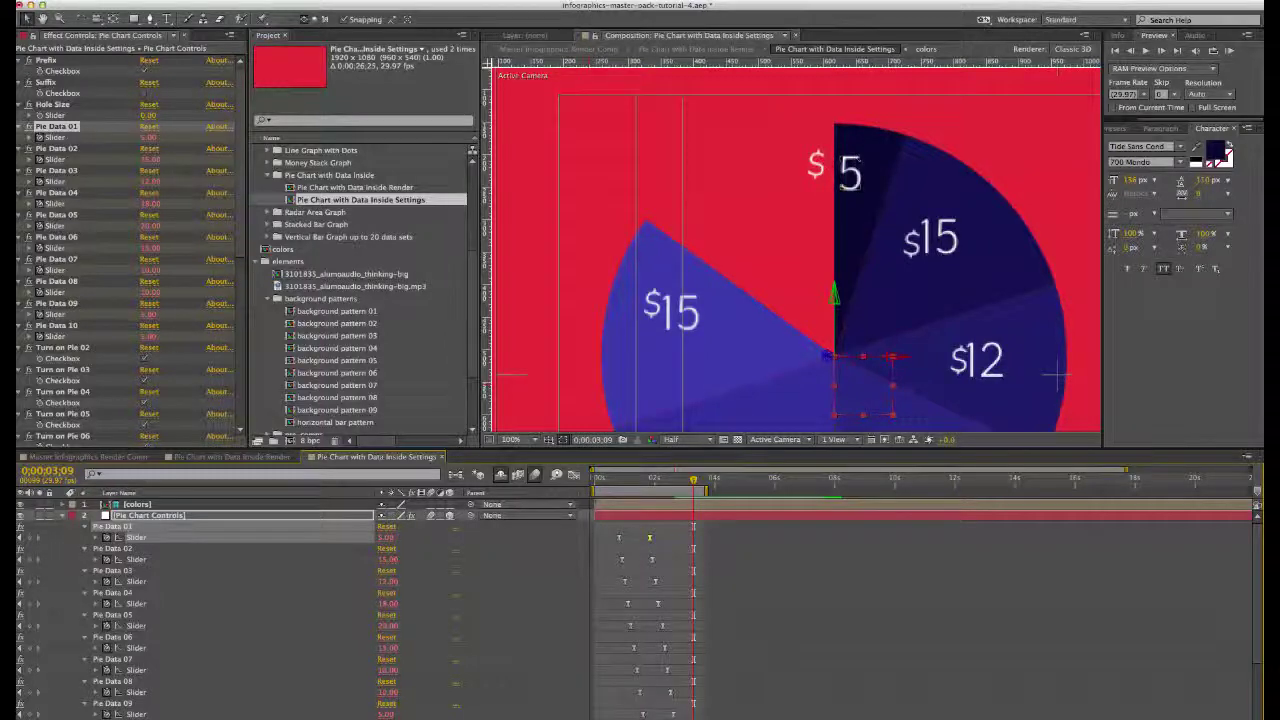
Enable the Turn on Pie 07 and Turn on Pie 08 checkboxes in the Pie Chart Controls effects
{"action": "left_click_drag", "start_coordinate": [238, 215], "coordinate": [240, 333]}
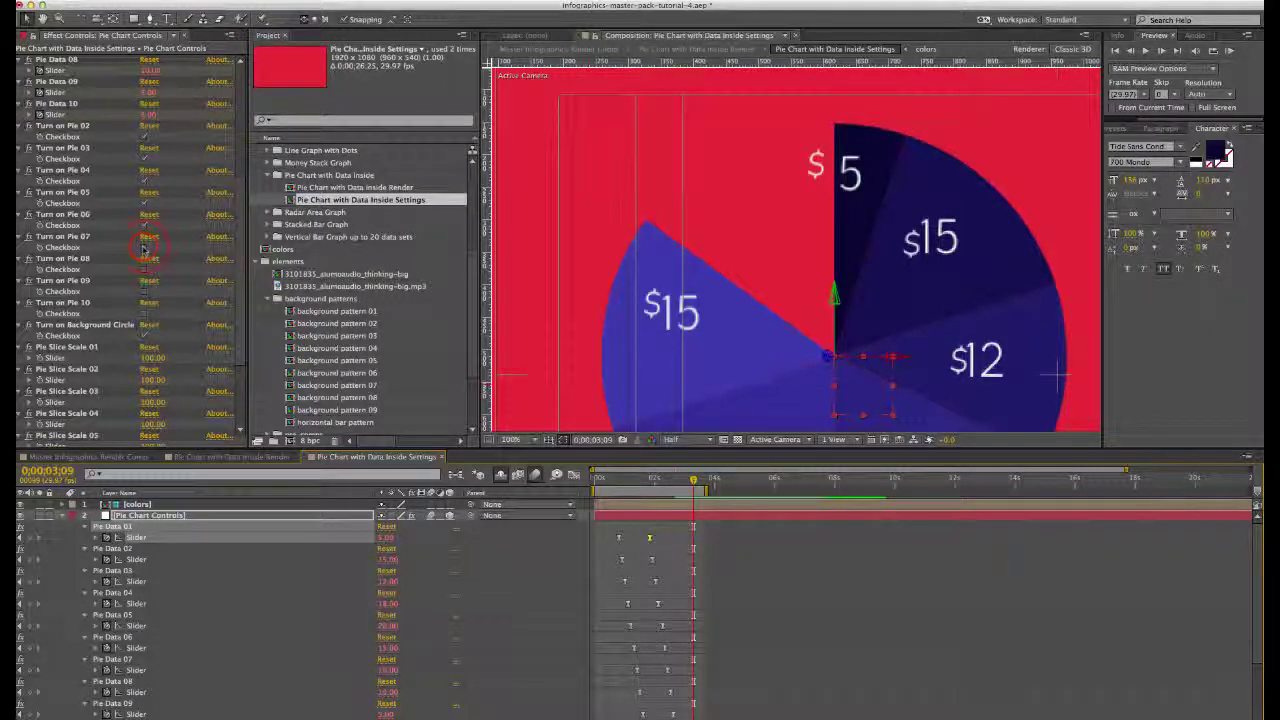
{"action": "left_click", "coordinate": [144, 249]}
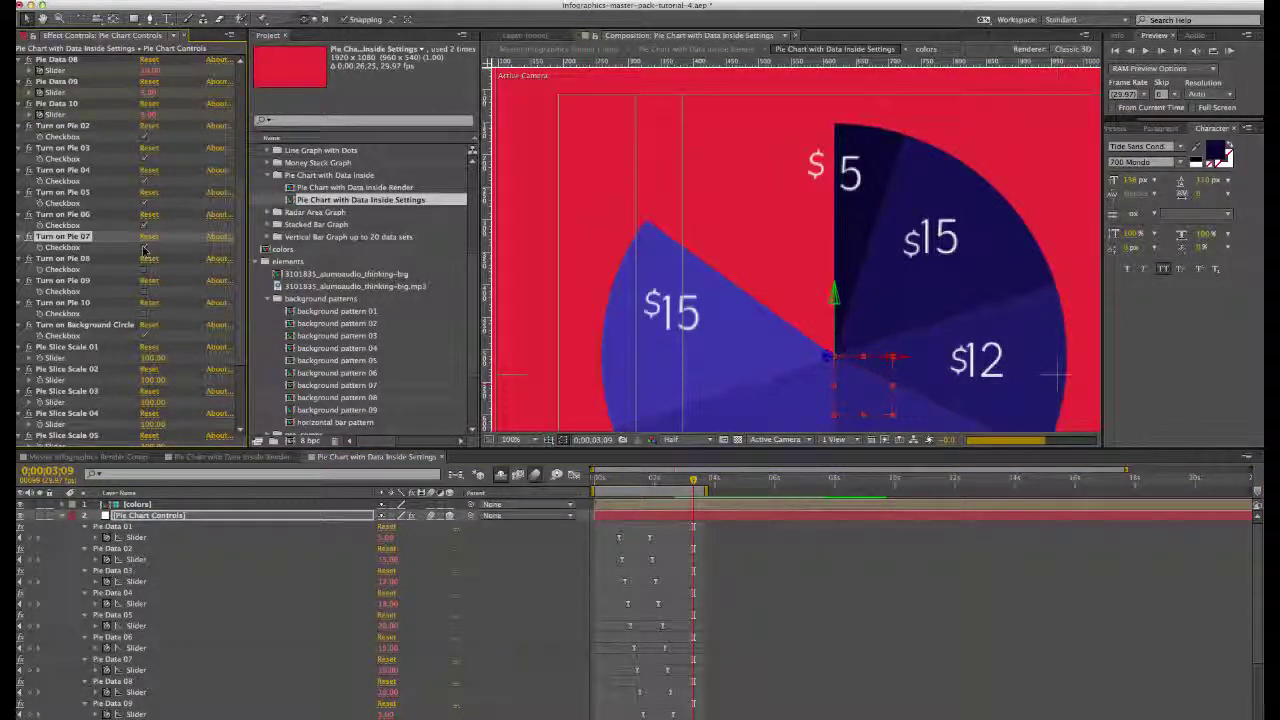
{"action": "left_click", "coordinate": [146, 274]}
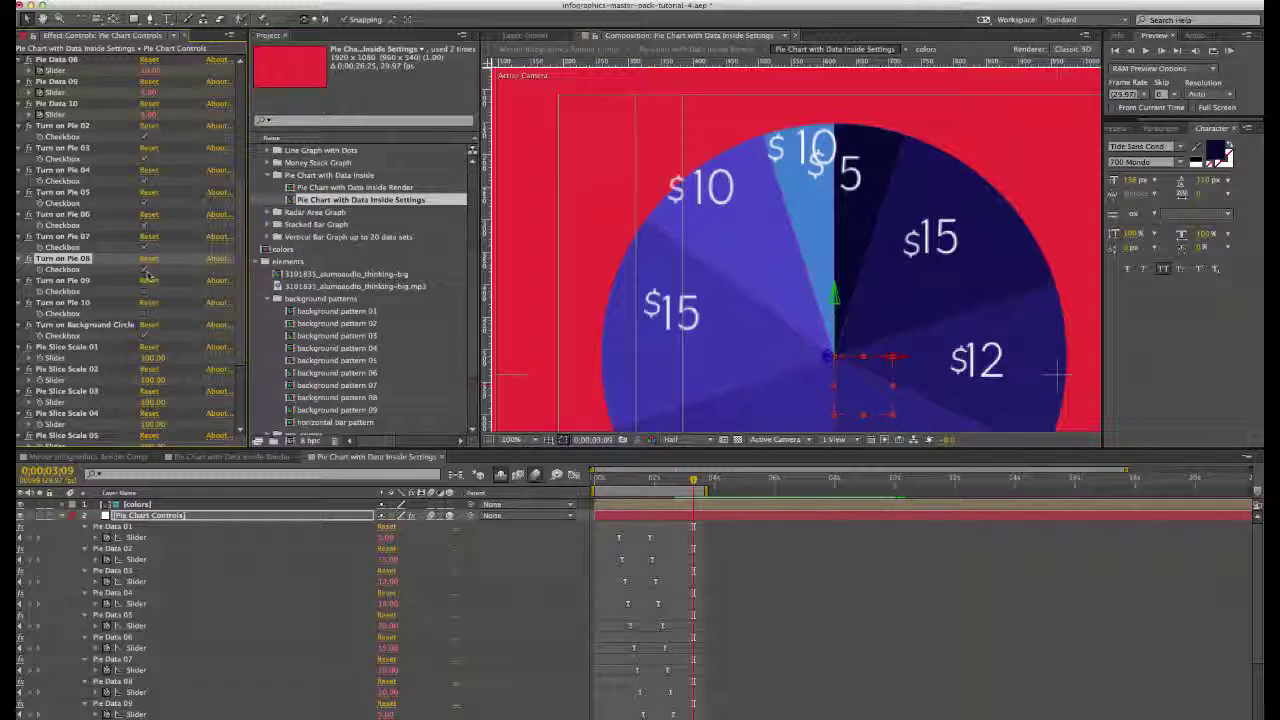
Enlarge the first two slices by raising Pie Slice Scale 01 to 132 and Pie Slice Scale 02 to about 119
{"action": "left_click_drag", "start_coordinate": [240, 298], "coordinate": [242, 376]}
{"action": "left_click", "coordinate": [76, 224]}
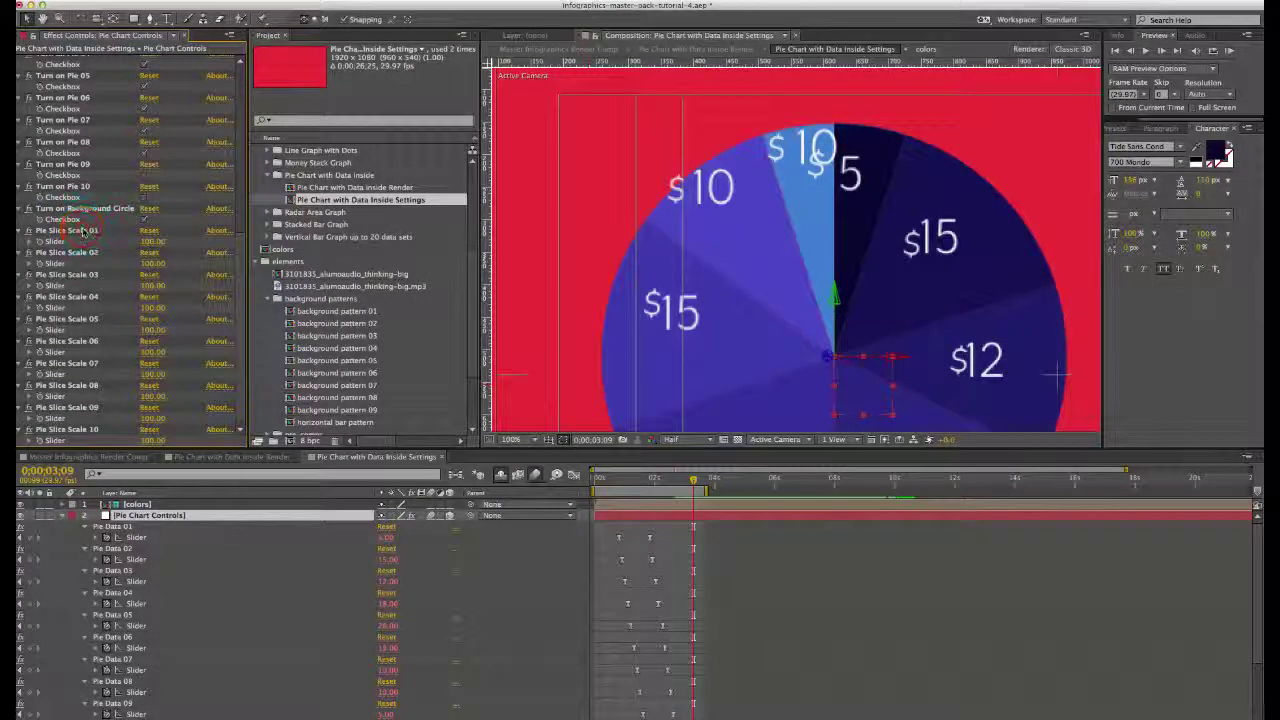
{"action": "left_click", "coordinate": [150, 243]}
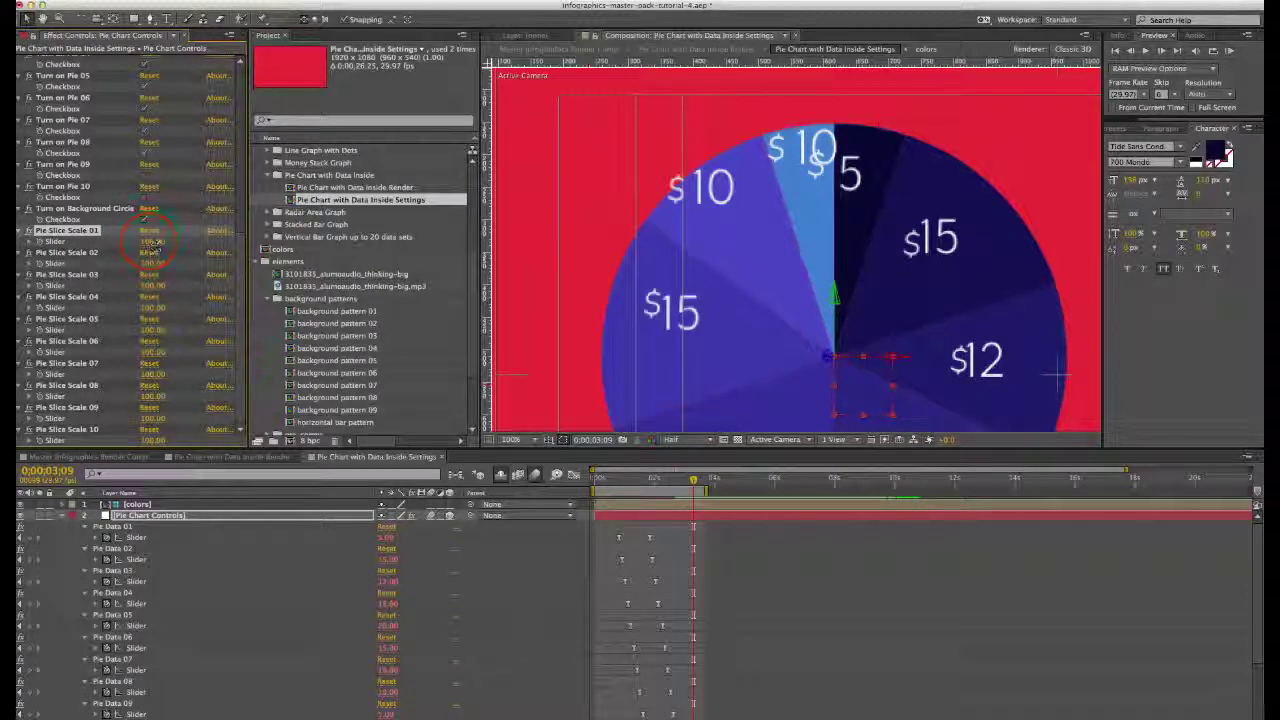
{"action": "left_click_drag", "start_coordinate": [150, 243], "coordinate": [165, 243]}
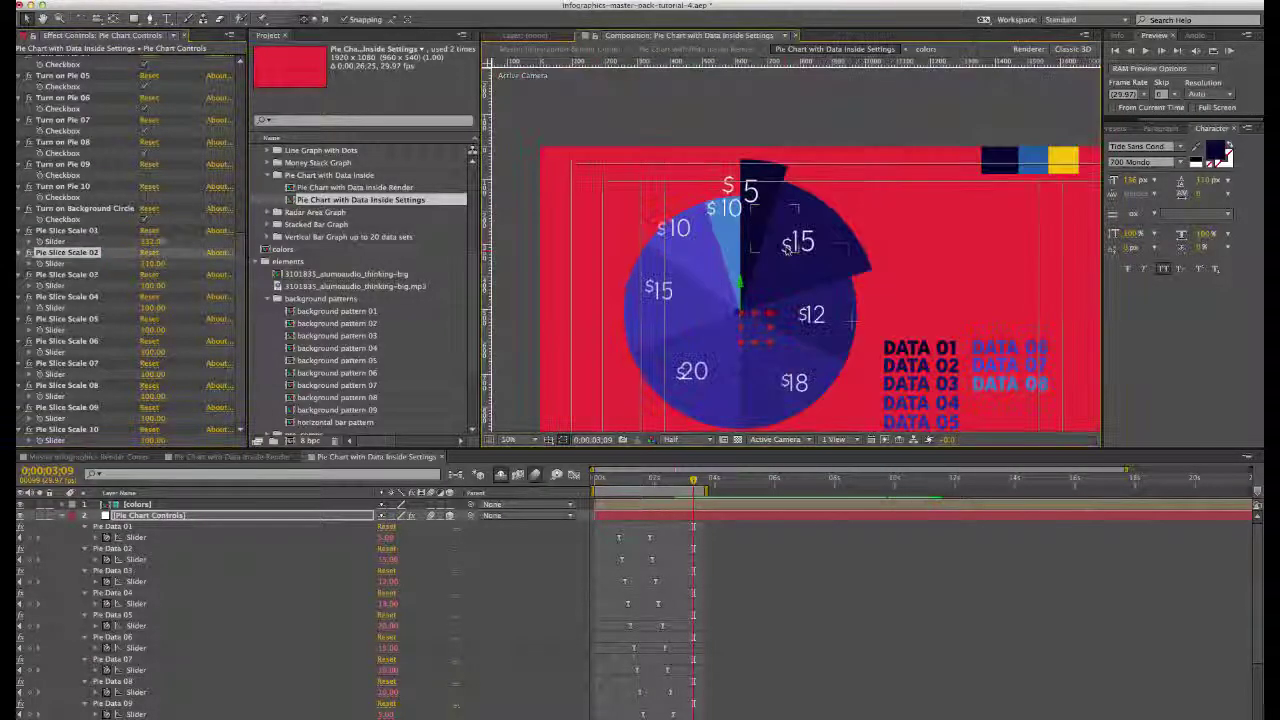
{"action": "left_click", "coordinate": [805, 316]}
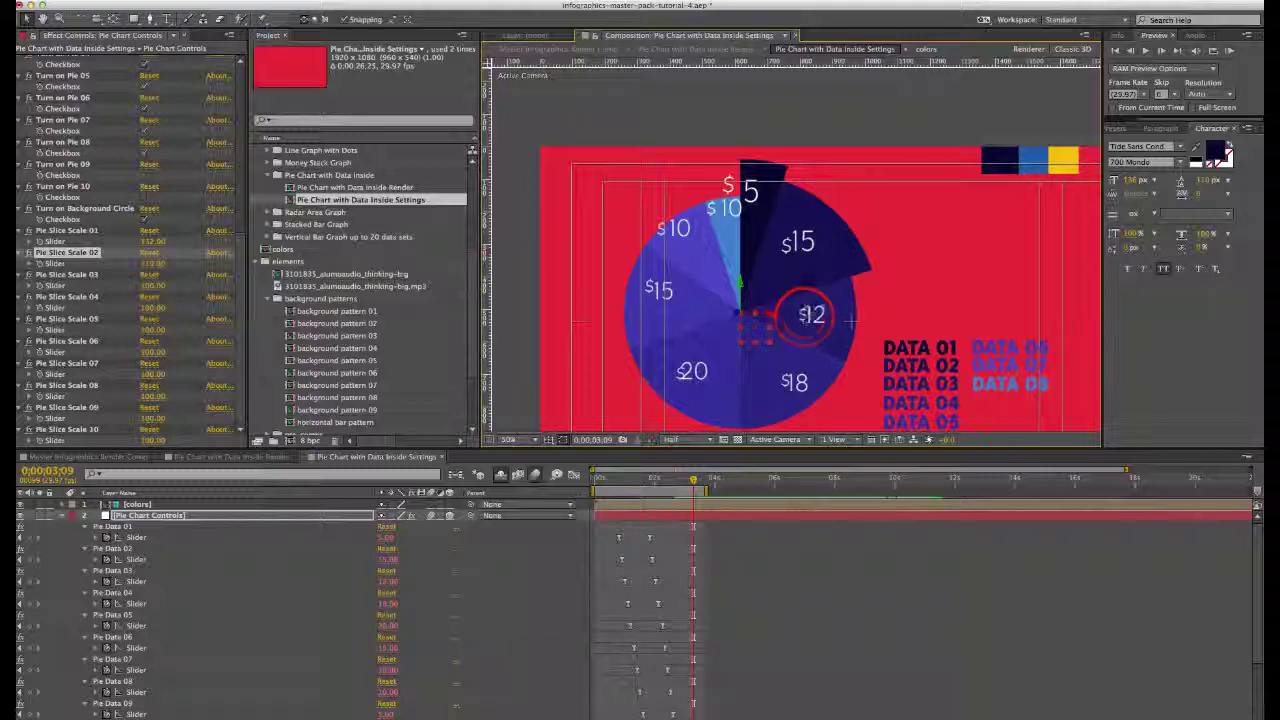
{"action": "left_click", "coordinate": [541, 115]}
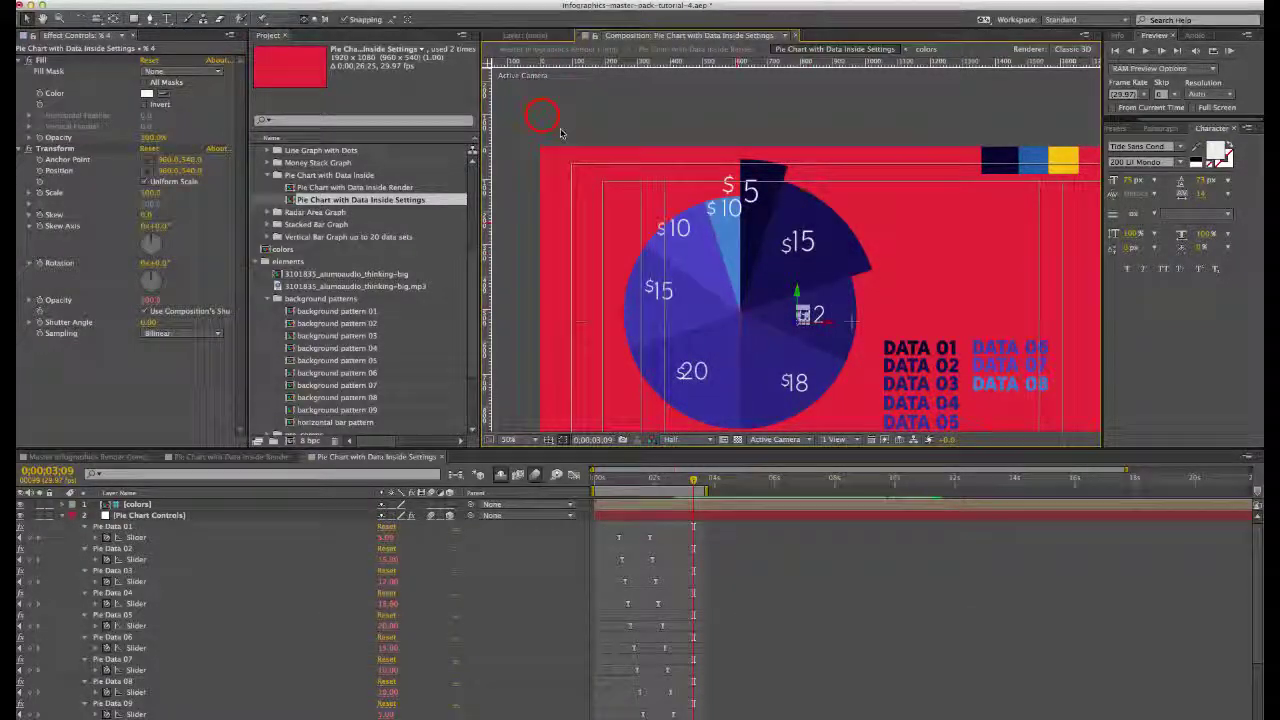
Collapse the Pie Chart Controls layer's properties and show the effects of the Color Controls and Chart Text size layer
{"action": "left_click", "coordinate": [157, 515]}
{"action": "key", "text": "u"}
{"action": "left_click", "coordinate": [140, 526]}
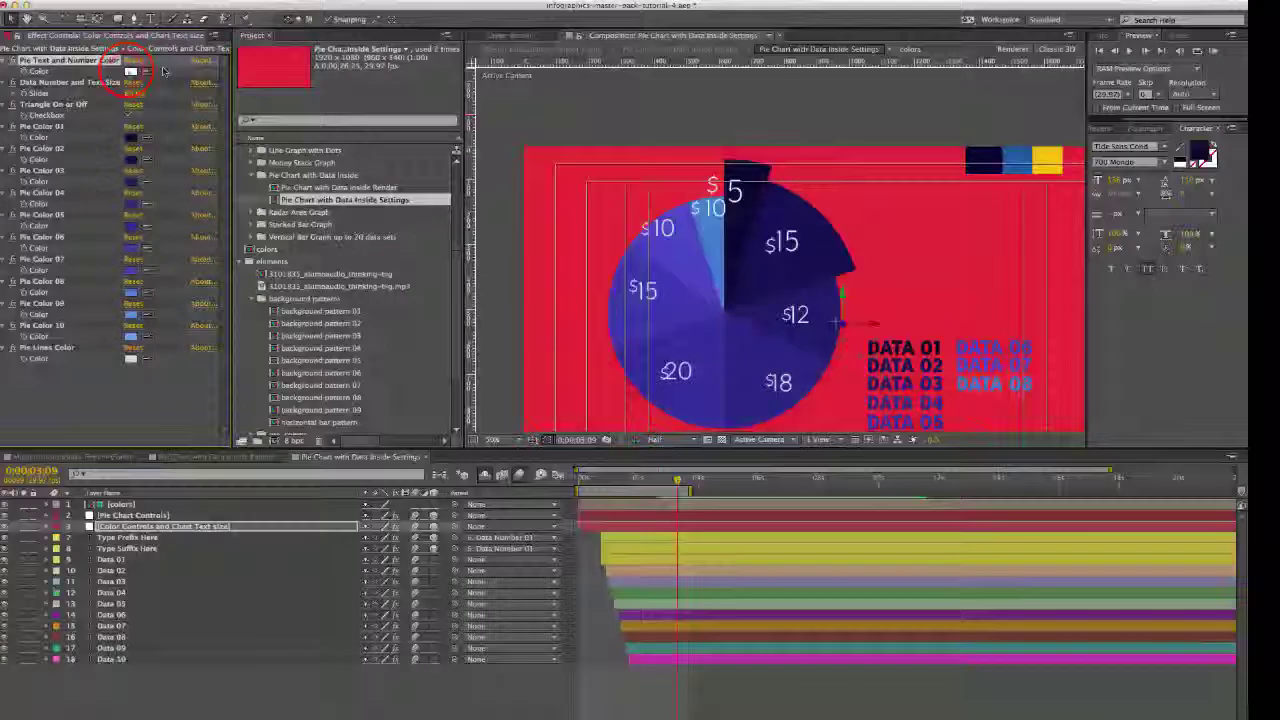
Try red CC2D2D as the Pie Text and Number Color
{"action": "left_click", "coordinate": [129, 71]}
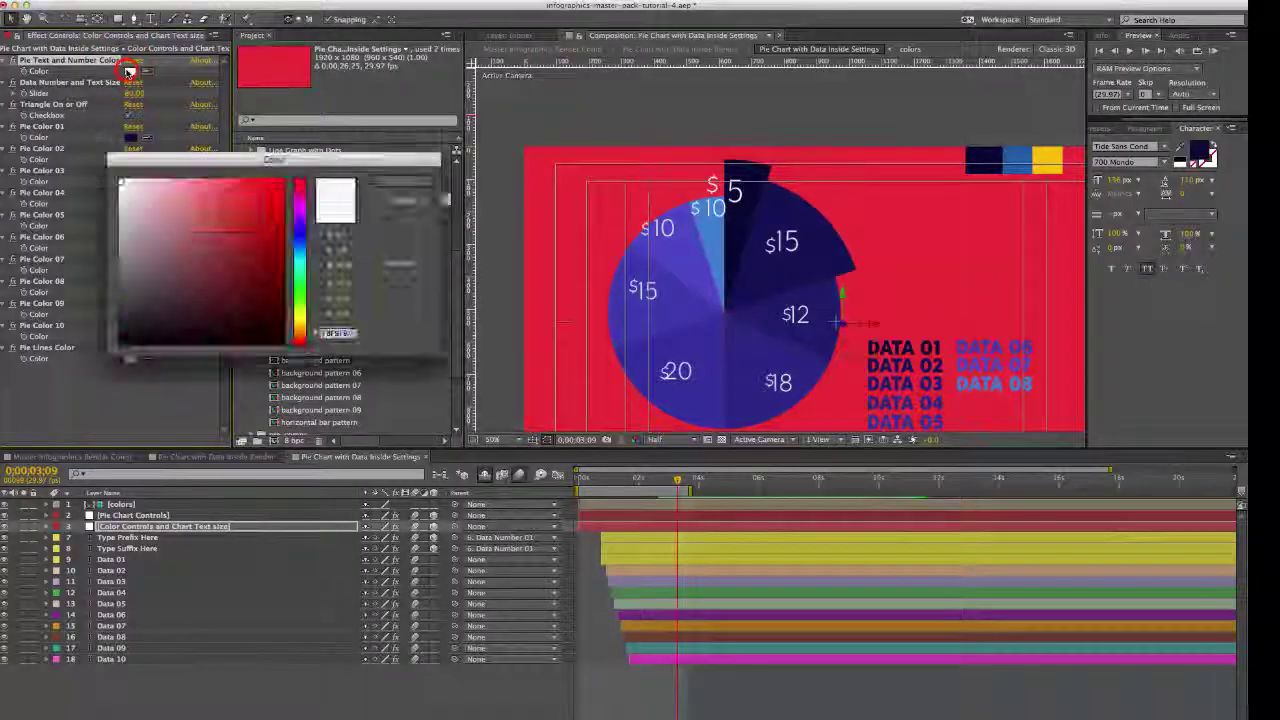
{"action": "left_click", "coordinate": [248, 212]}
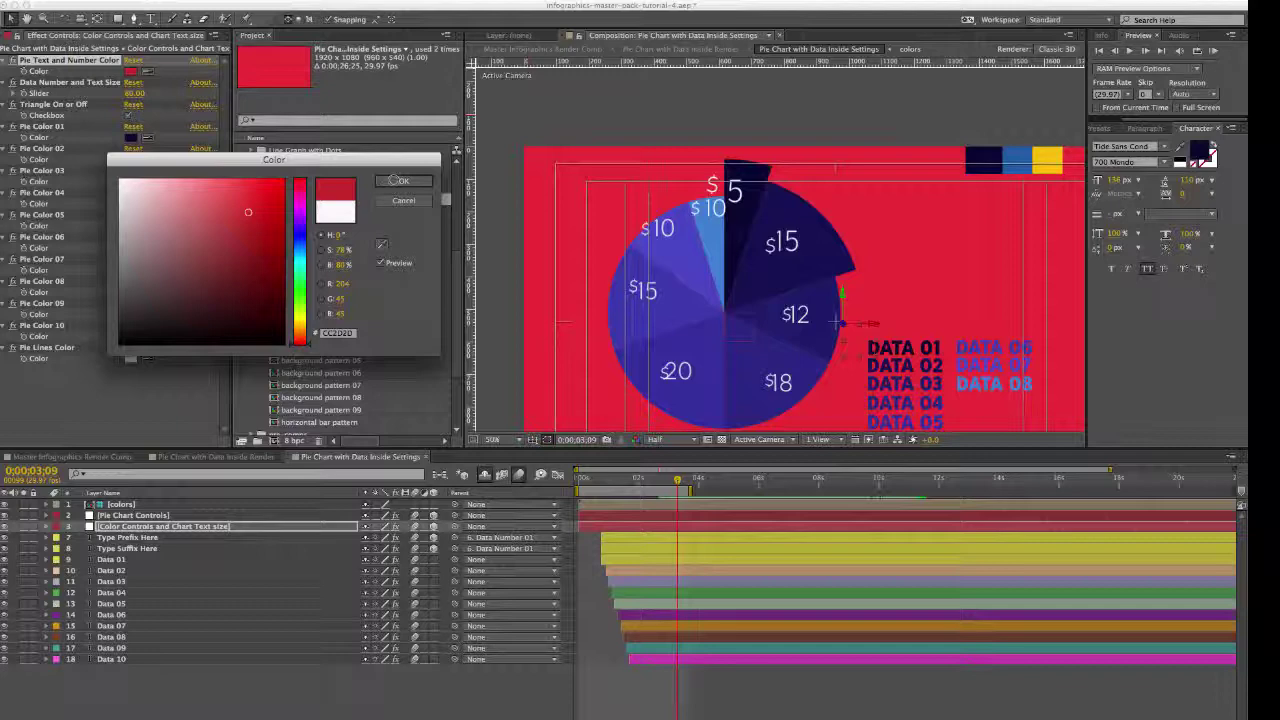
{"action": "left_click", "coordinate": [404, 180]}
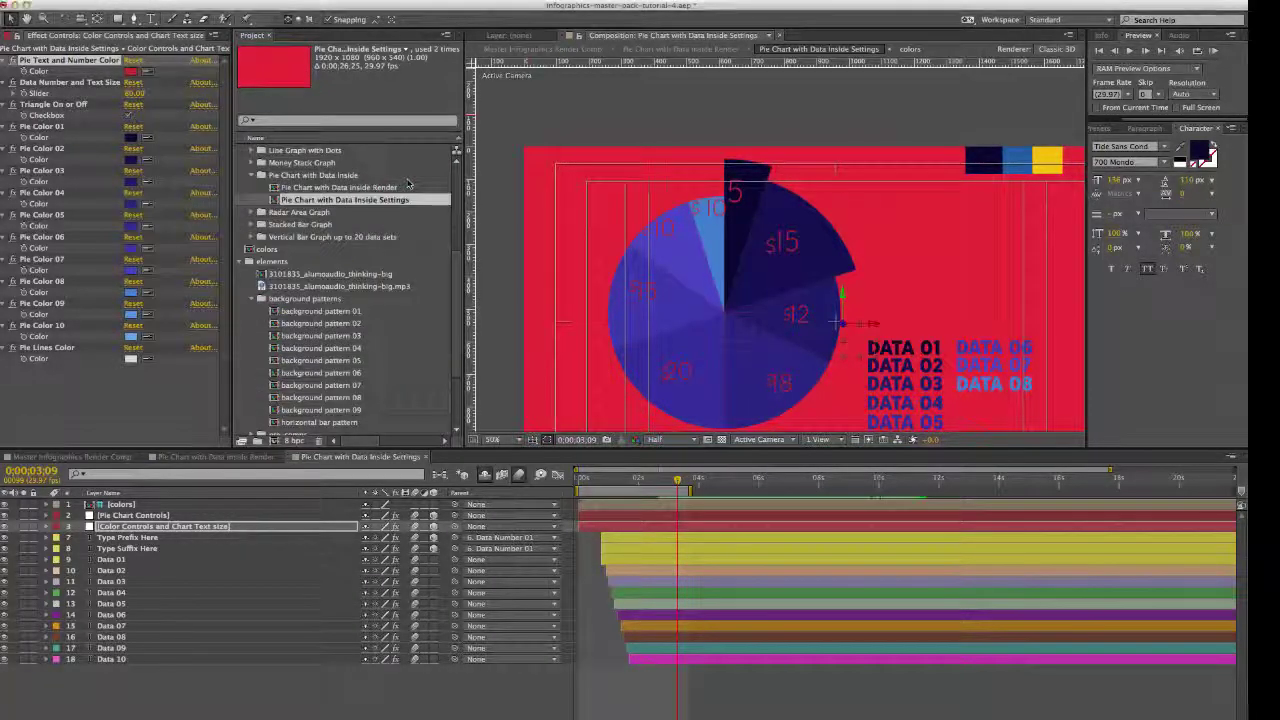
Reduce the Data Number and Text Size slider to 62
{"action": "left_click", "coordinate": [92, 84]}
{"action": "left_click_drag", "start_coordinate": [134, 93], "coordinate": [116, 97]}
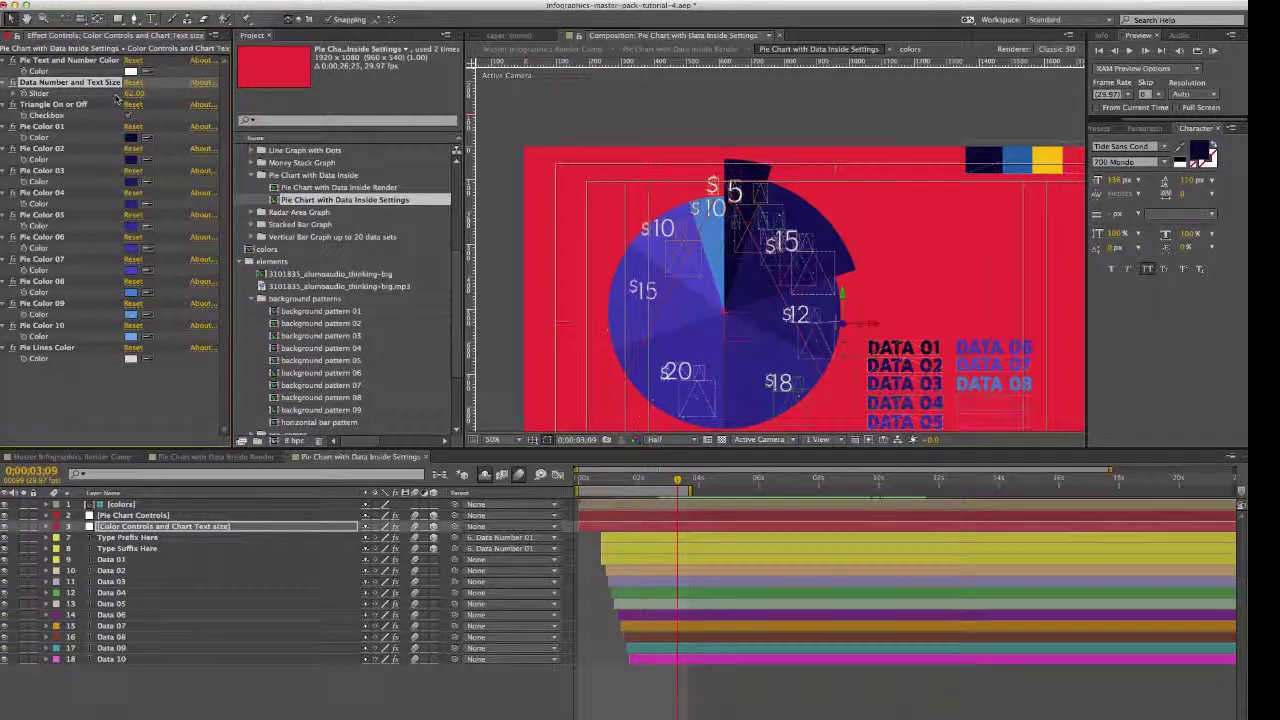
Change Pie Color 01 to a bright magenta in the Color Controls and Chart Text size layer
{"action": "left_click", "coordinate": [45, 127]}
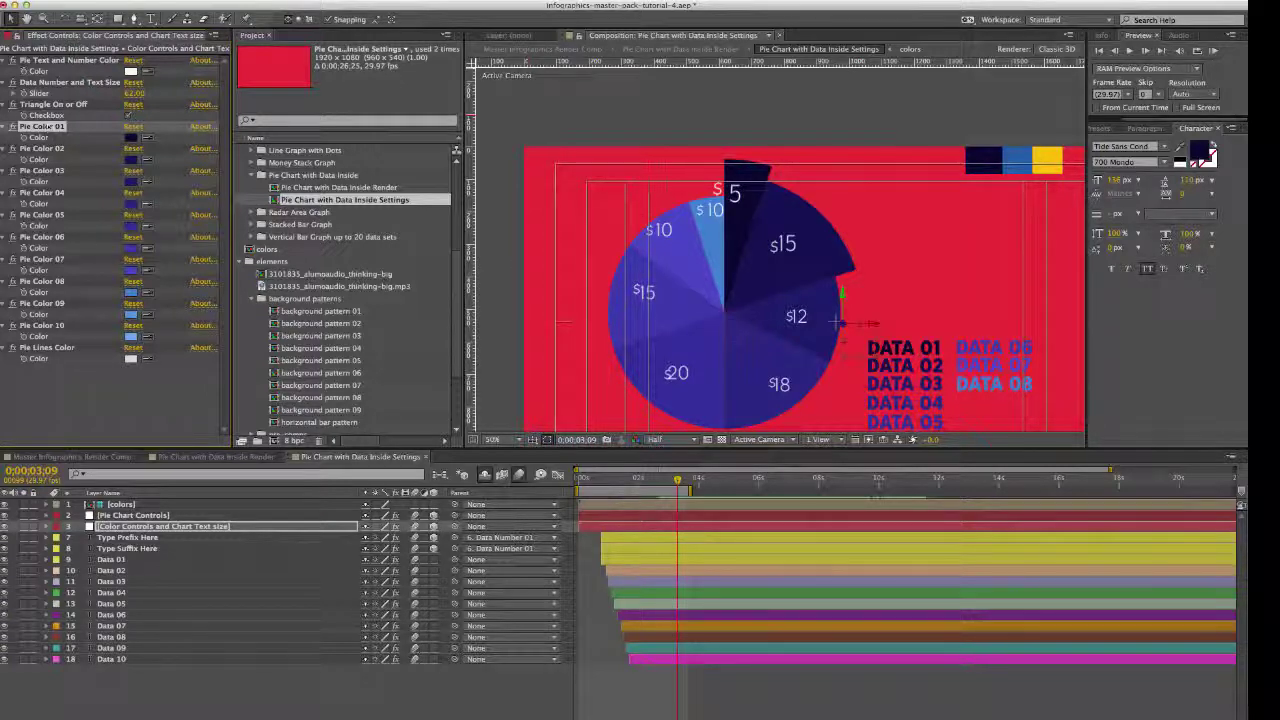
{"action": "left_click", "coordinate": [917, 352]}
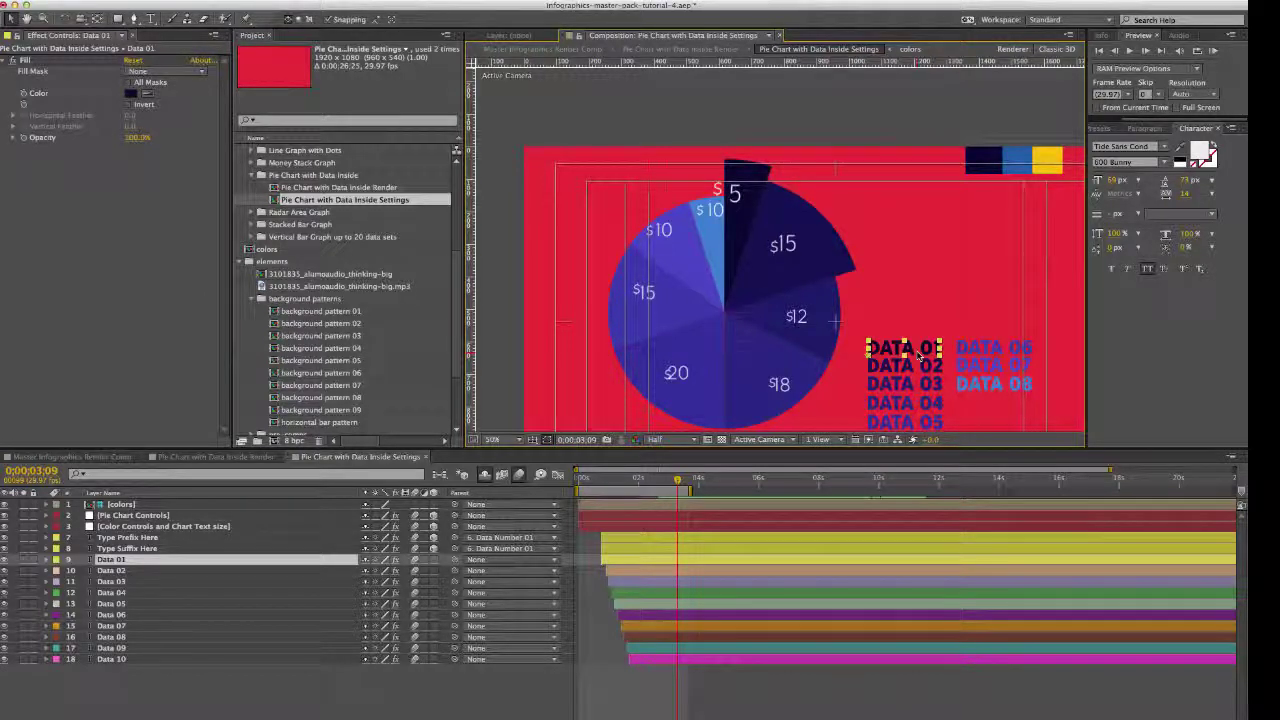
{"action": "left_click", "coordinate": [888, 363]}
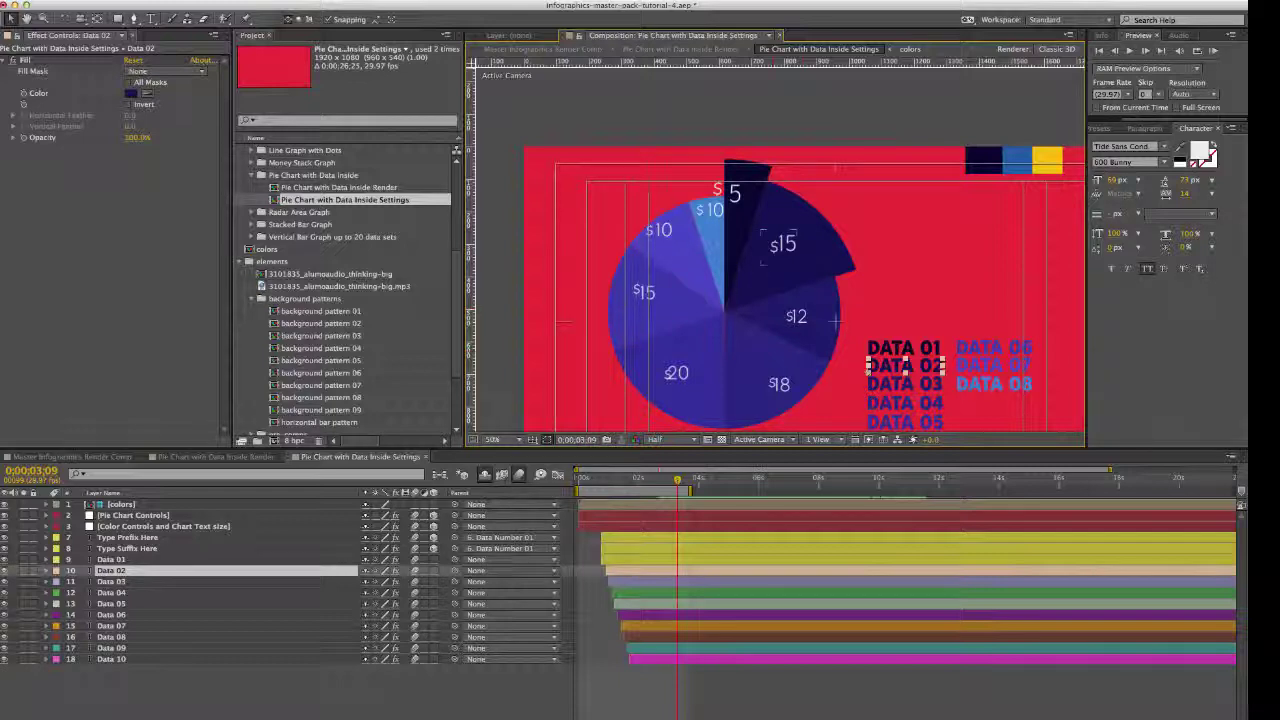
{"action": "left_click", "coordinate": [140, 526]}
{"action": "left_click", "coordinate": [130, 137]}
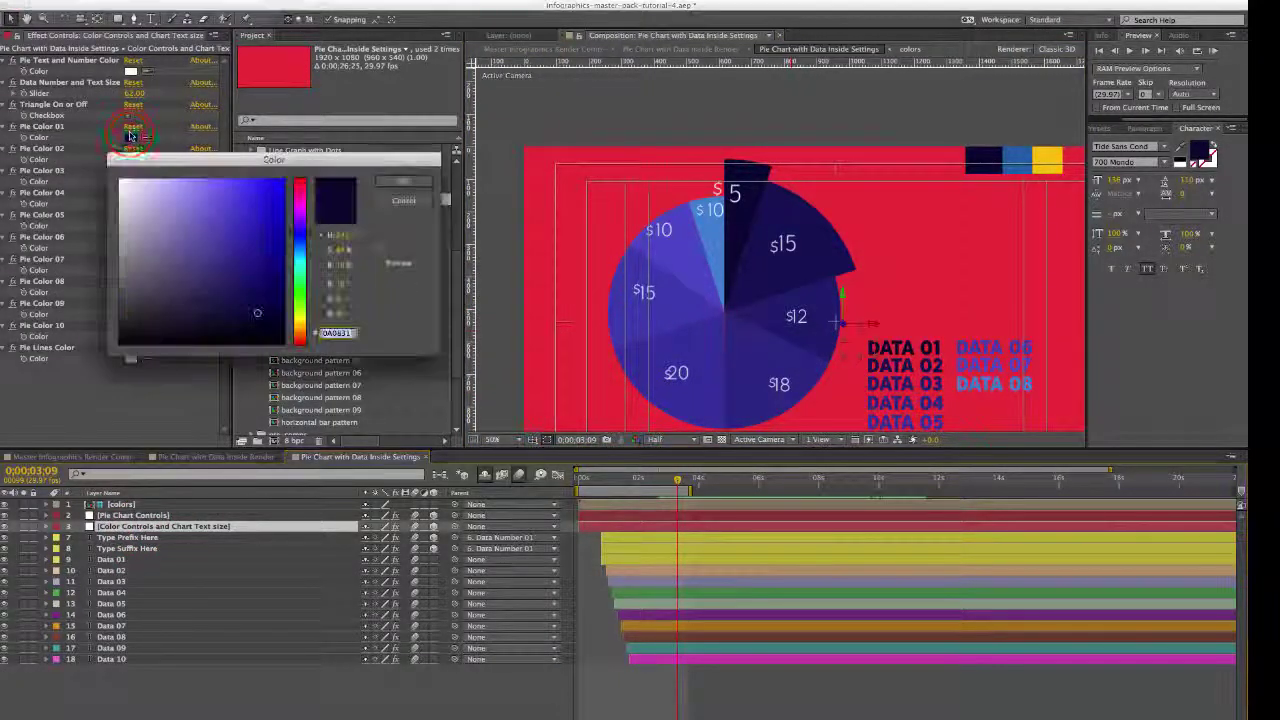
{"action": "left_click", "coordinate": [300, 200]}
{"action": "left_click", "coordinate": [249, 196]}
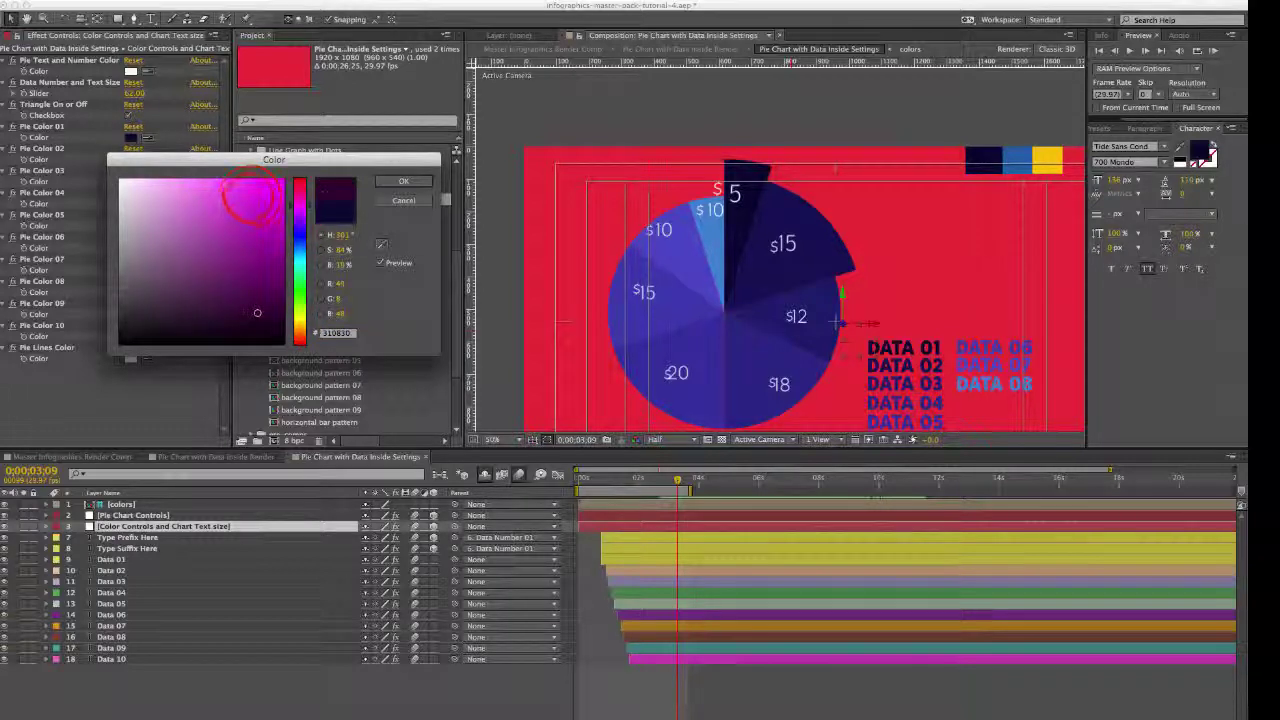
{"action": "left_click", "coordinate": [401, 181]}
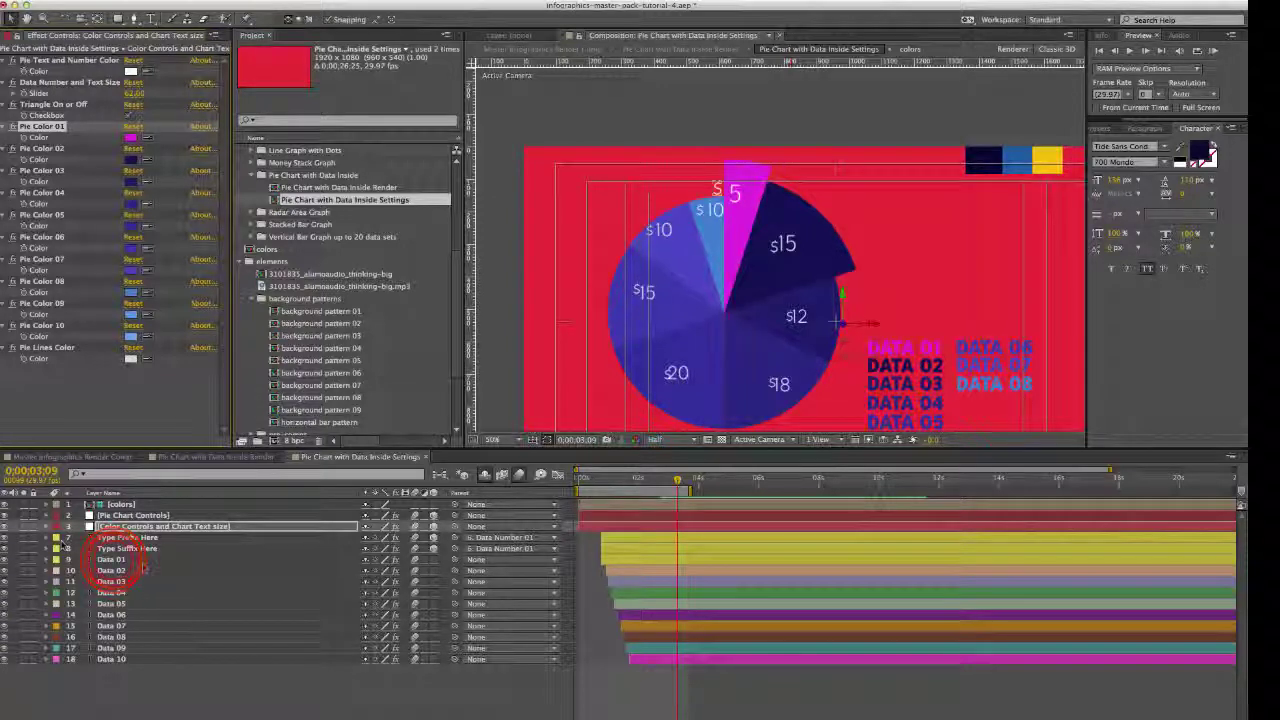
Open the Data 01 layer's text for editing
{"action": "left_click", "coordinate": [112, 560]}
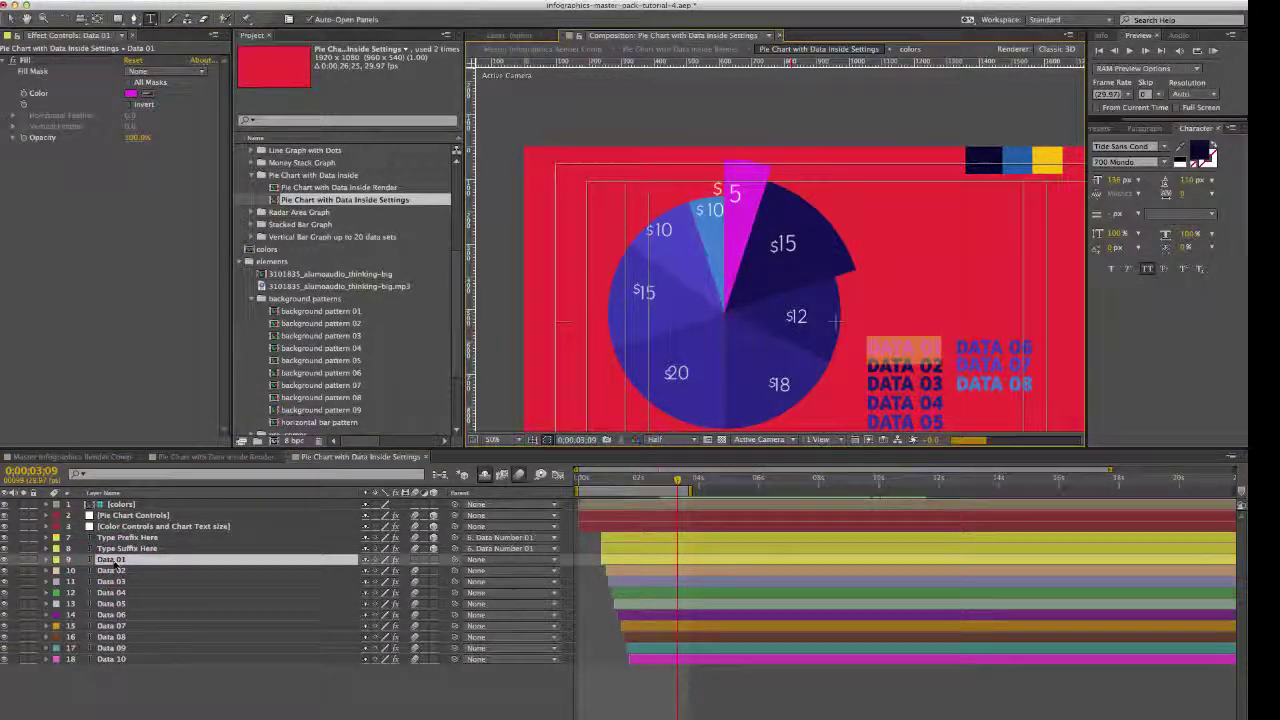